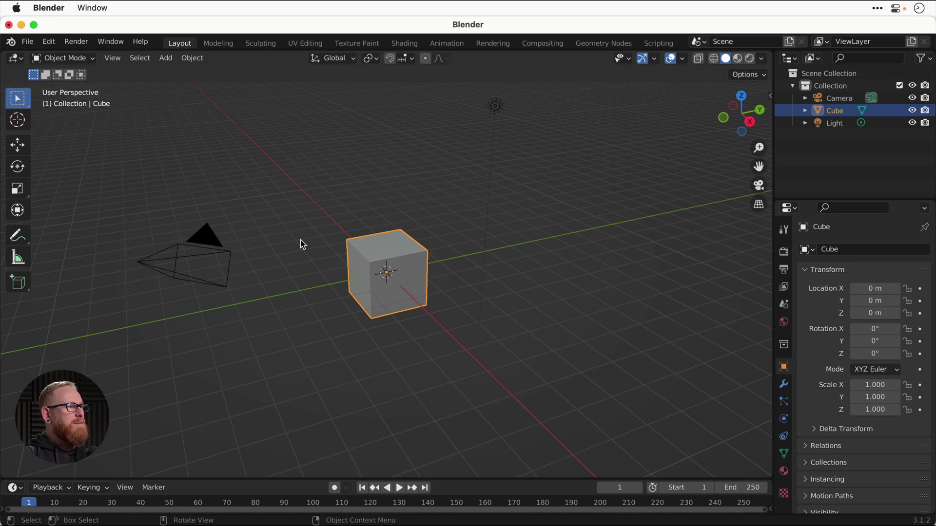
Step: Delete the default cube and hide the camera and light in the viewport
key("x")
left_click(300, 241)
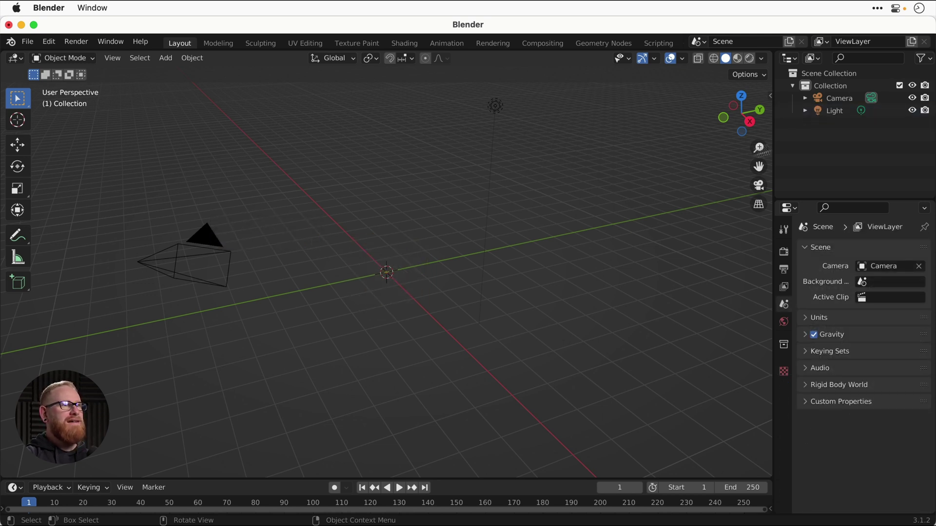
left_click(912, 98)
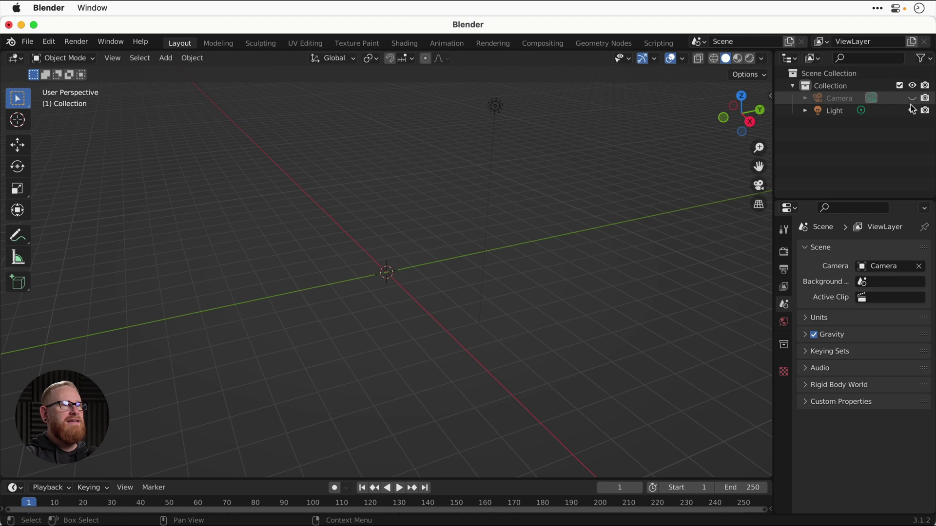
left_click(912, 111)
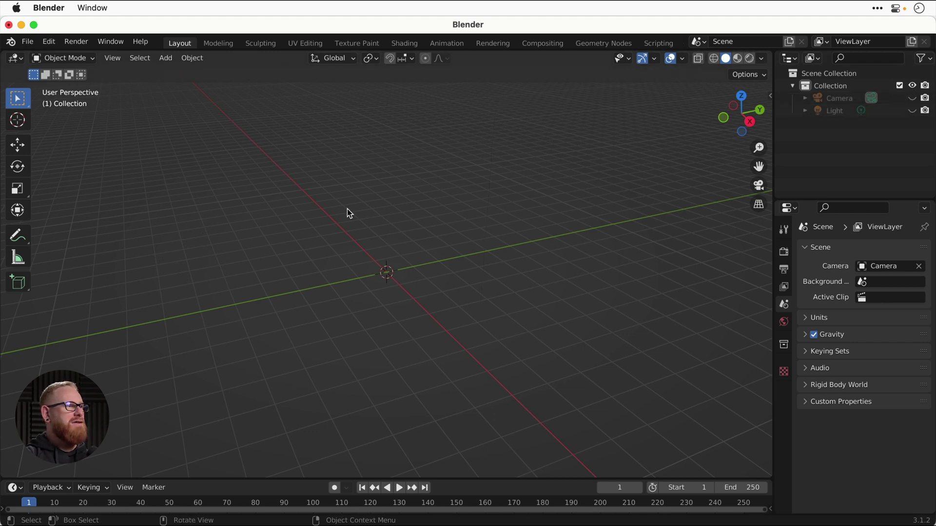
Step: Add a cube mesh and stretch it along the global Z axis to a scale of about 3.54
key("shift+a")
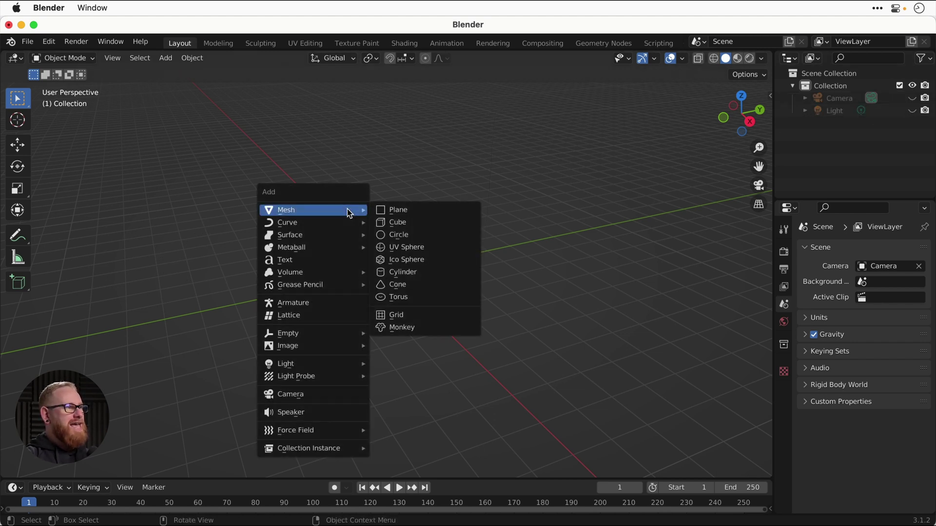
left_click(415, 224)
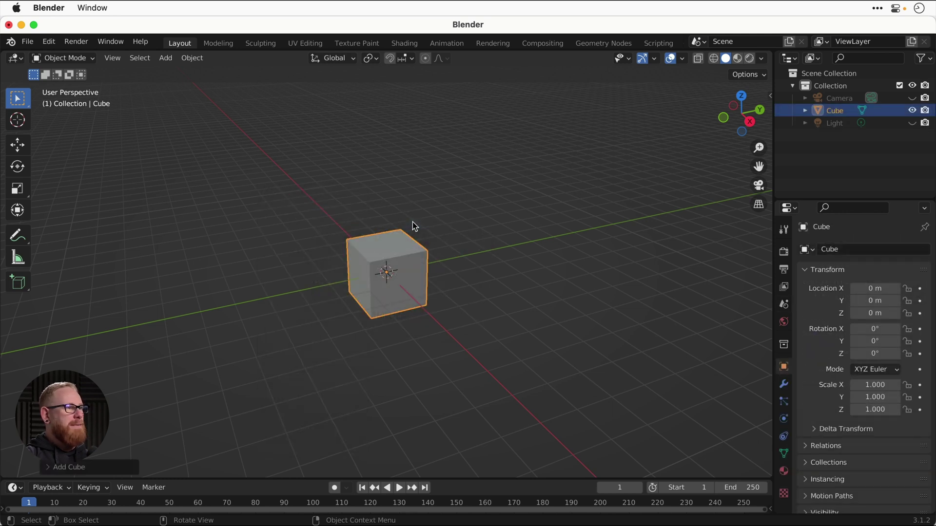
key("s")
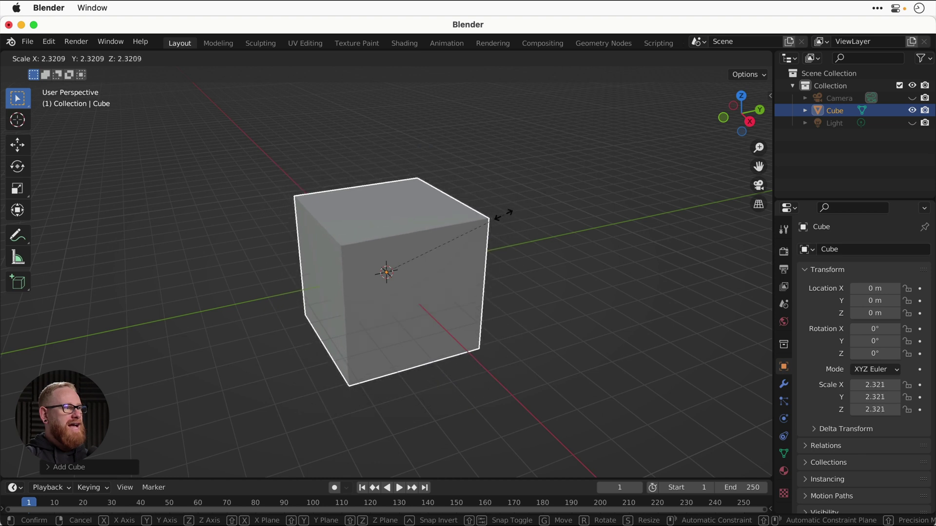
key("z")
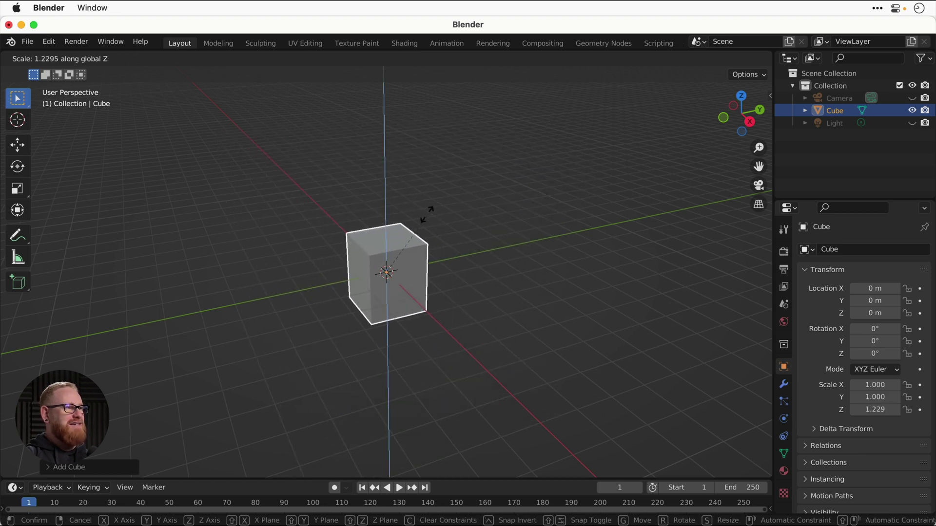
left_click(417, 79)
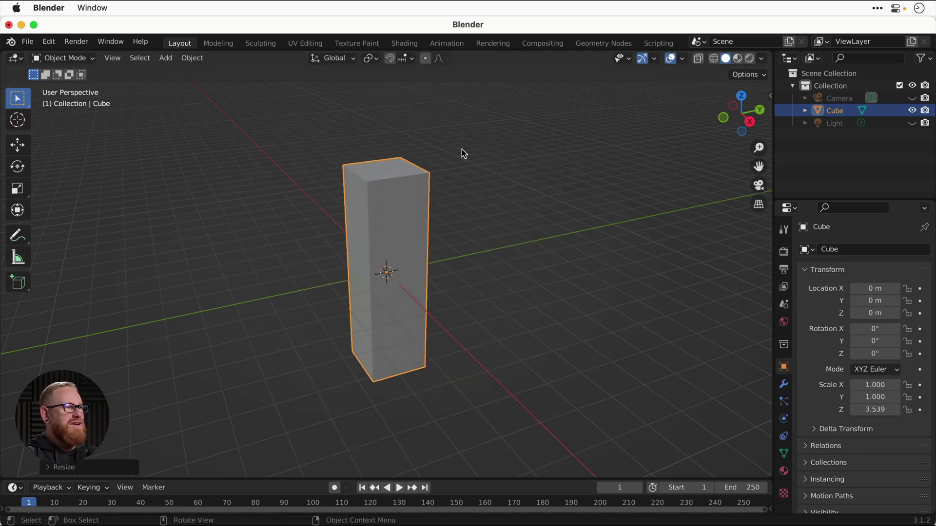
Step: Shrink the box uniformly to about 0.27 in X and Y, then stretch its Z scale to about 3.39
key("s")
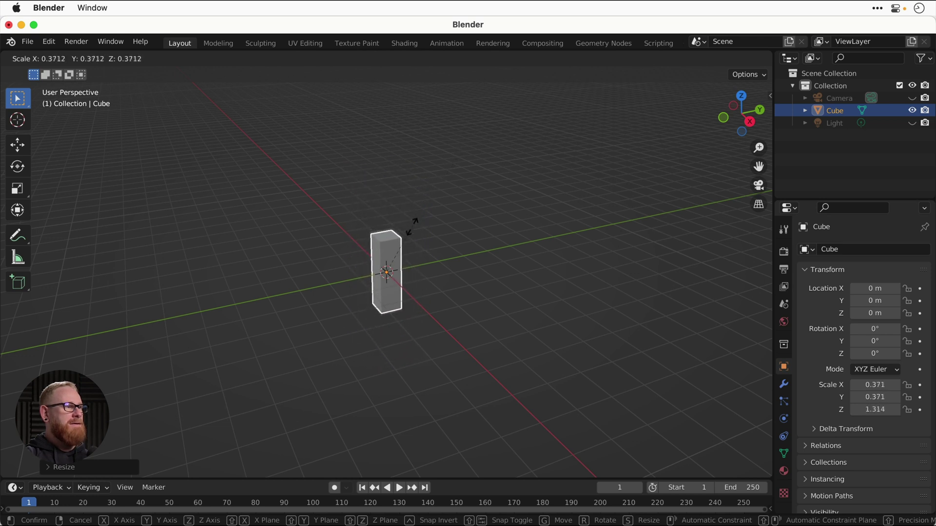
left_click(404, 240)
key("s")
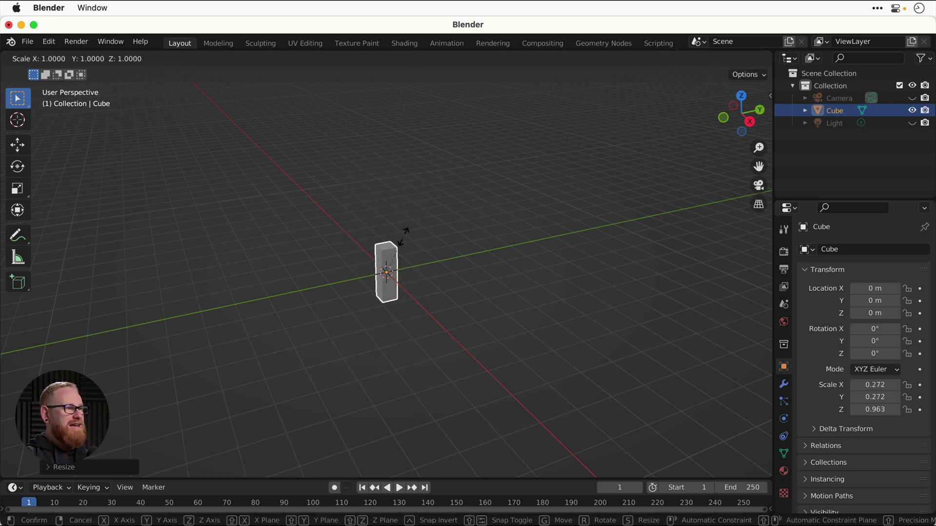
key("z")
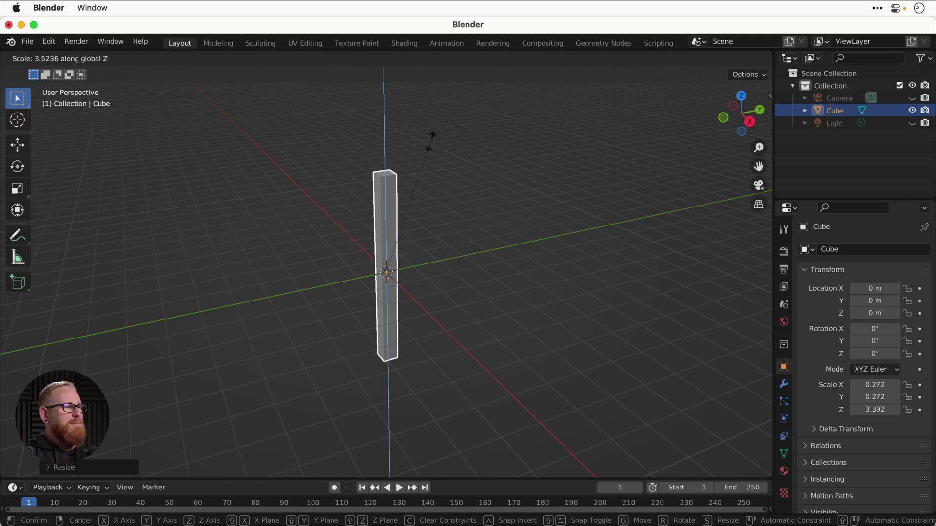
left_click(431, 141)
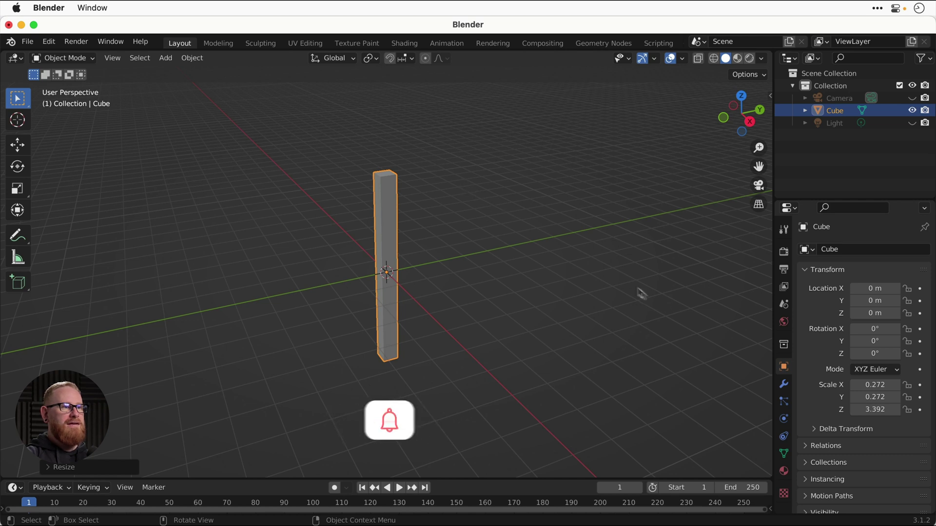
Step: Add an Array modifier to the thin pillar with a count of 20 and a relative offset factor X of 6
left_click(782, 385)
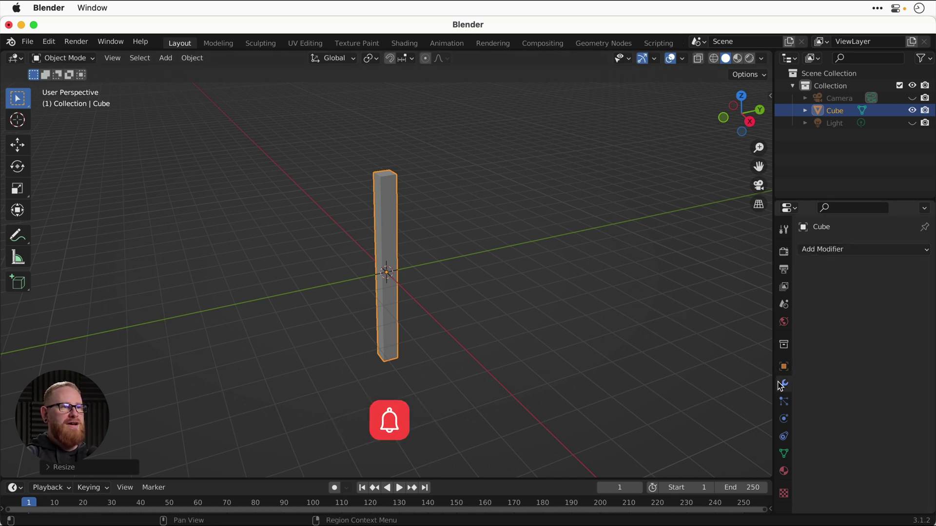
left_click(856, 250)
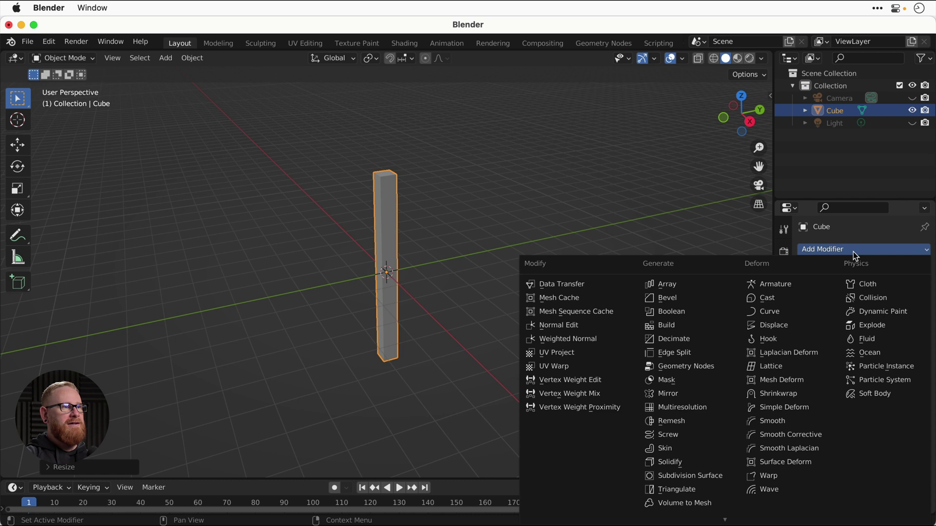
left_click(722, 287)
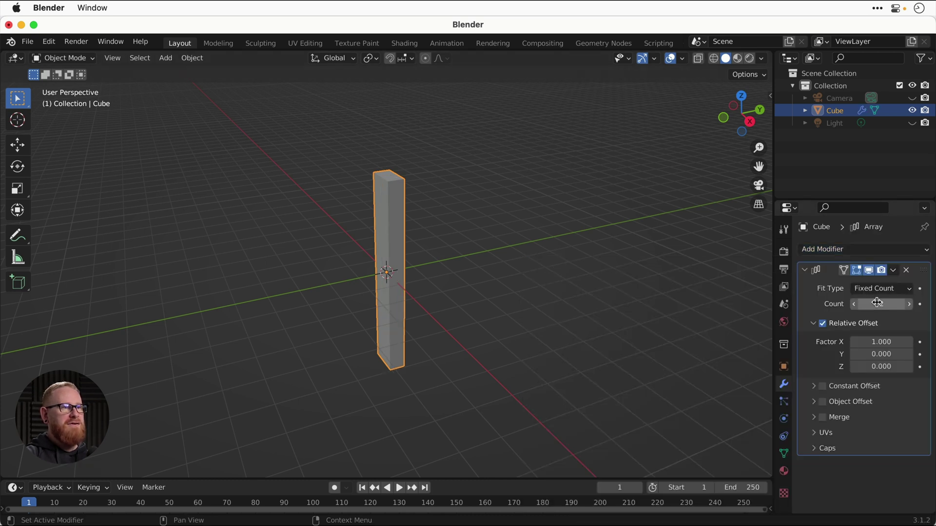
mouse_move(877, 303)
left_mouse_down()
mouse_move(897, 302)
mouse_move(877, 304)
left_mouse_up()
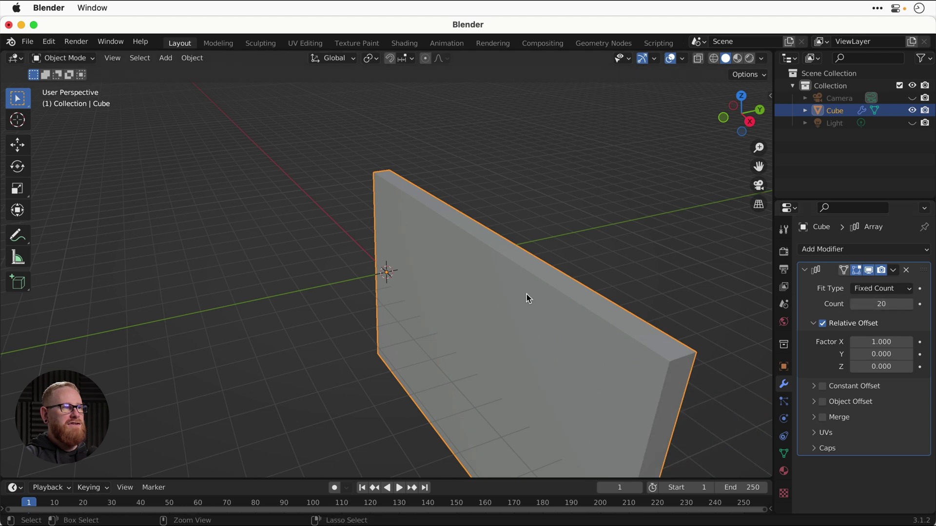
scroll(526, 294, "down", 5)
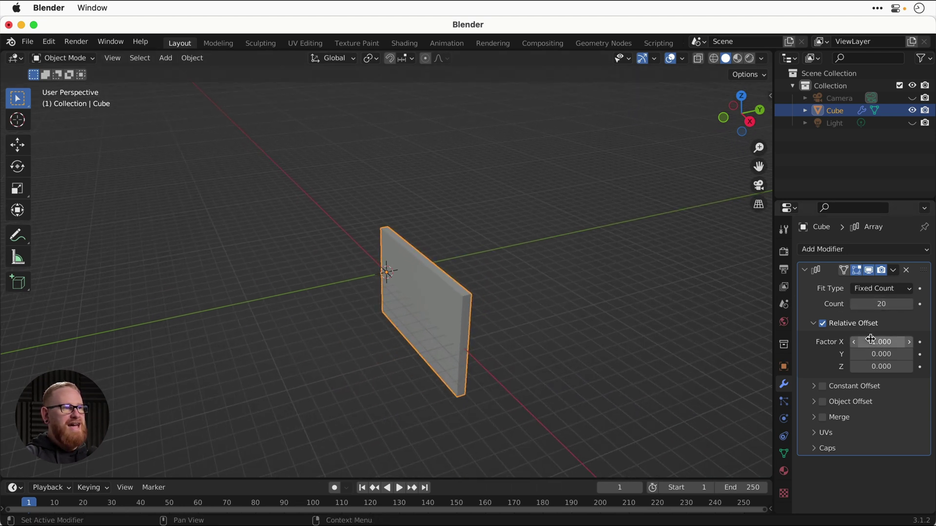
left_click_drag(872, 339, 899, 338)
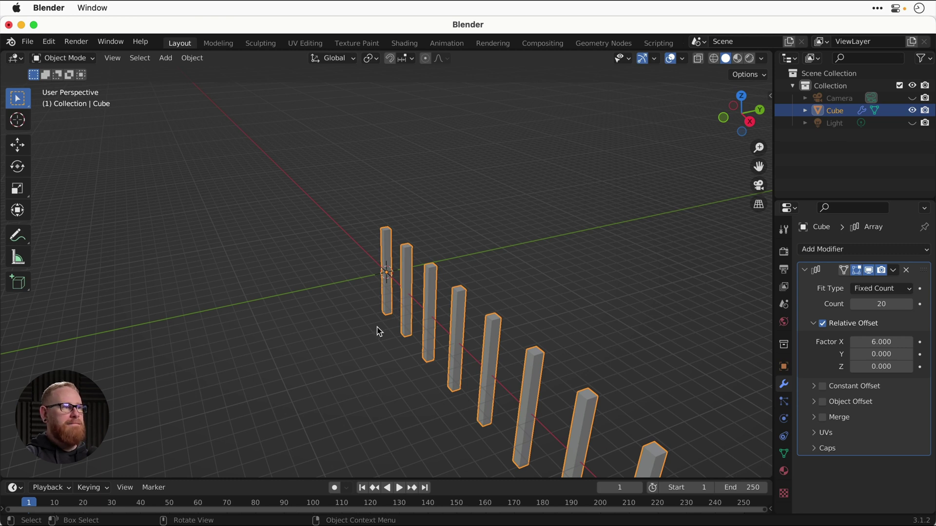
Step: Reduce the array count to 5 and scale the pillars uniformly by 0.4
mouse_move(881, 304)
left_mouse_down()
mouse_move(850, 304)
mouse_move(882, 304)
mouse_move(862, 304)
left_mouse_up()
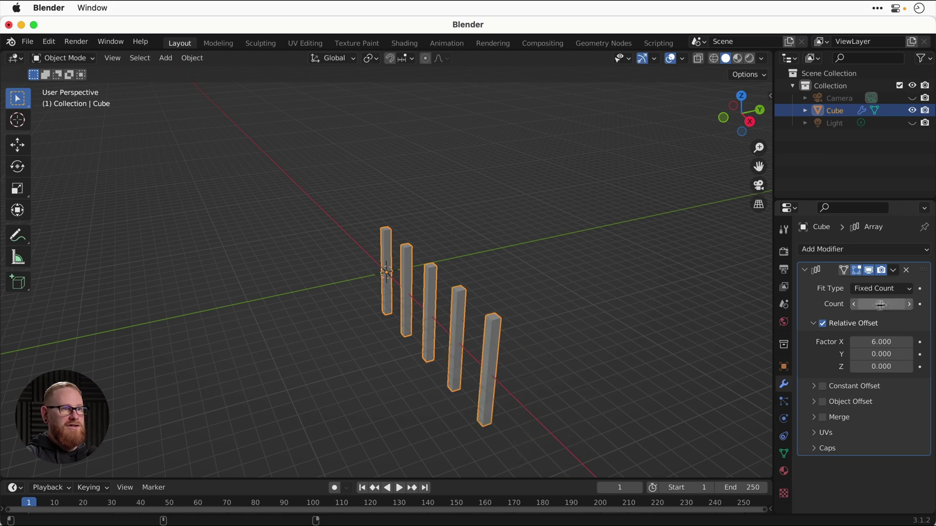
type("s0.4")
key("Return")
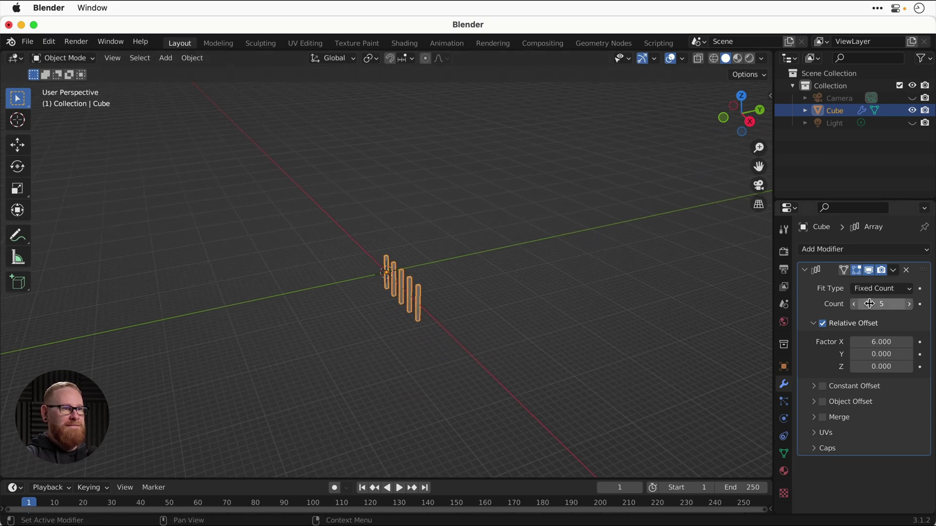
Step: Set the array count to 30 and tighten the relative offset factor X to 2.98
mouse_move(877, 304)
left_mouse_down()
mouse_move(914, 304)
mouse_move(877, 306)
left_mouse_up()
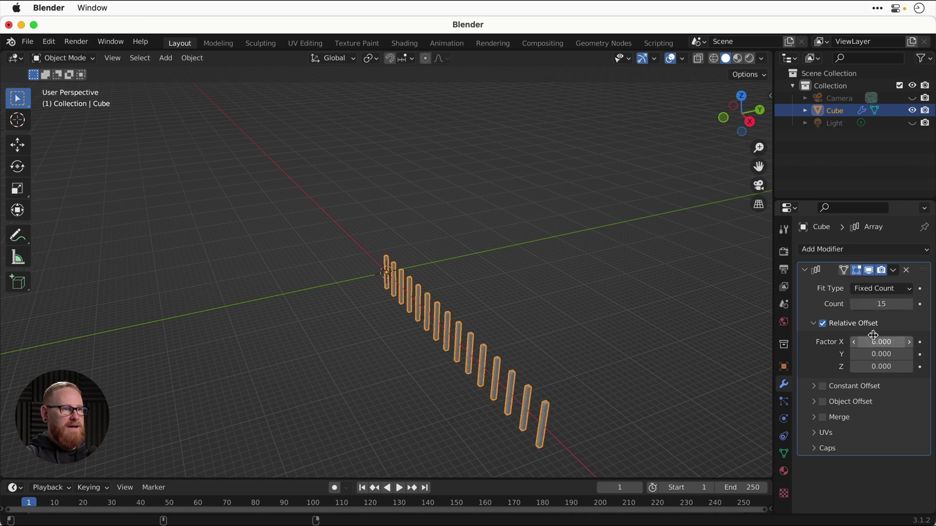
left_click_drag(874, 337, 896, 337)
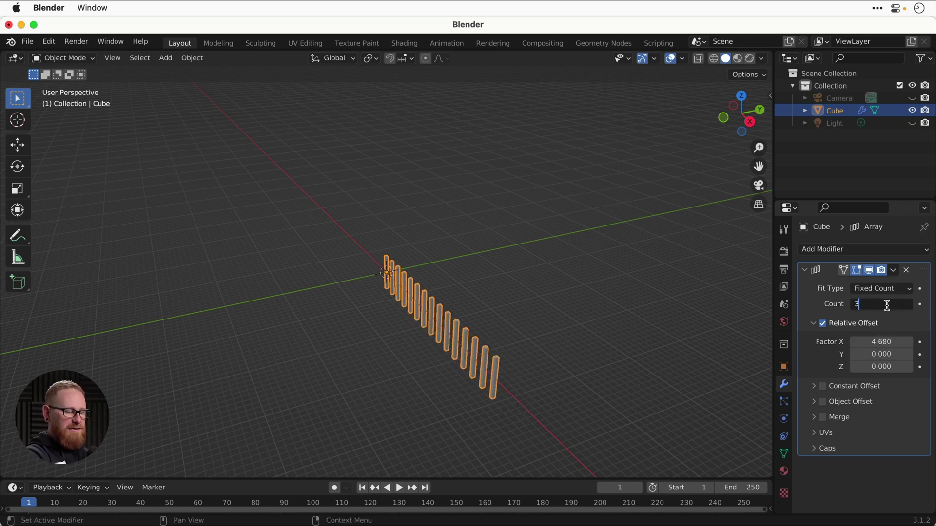
key("Return")
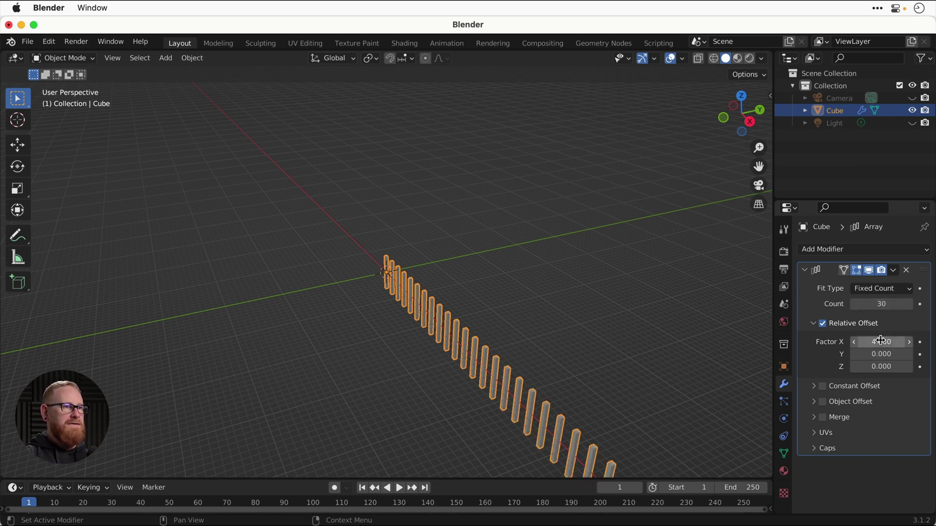
left_click_drag(882, 341, 833, 342)
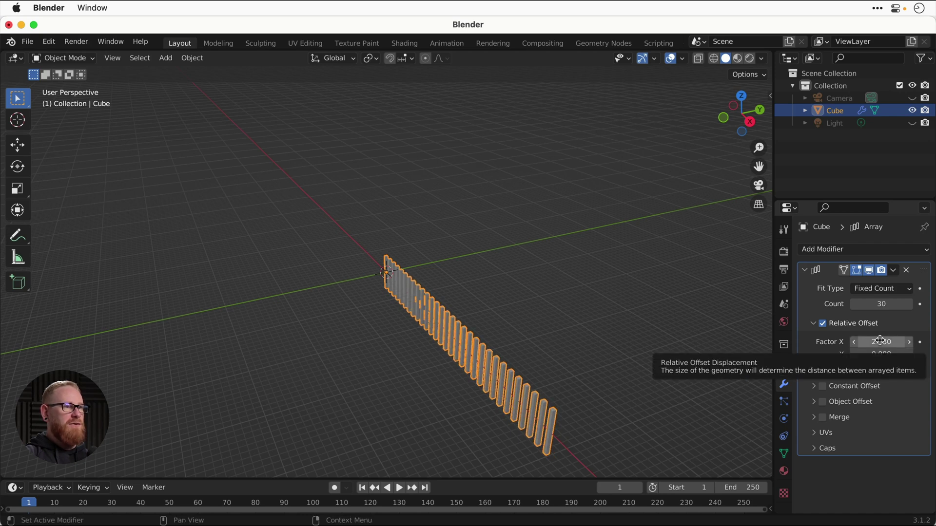
Step: Try offsetting the array copies along Y by 1.7 and along Z, and undo both changes
mouse_move(881, 354)
left_mouse_down()
mouse_move(911, 355)
mouse_move(872, 366)
mouse_move(906, 366)
mouse_move(872, 370)
left_mouse_up()
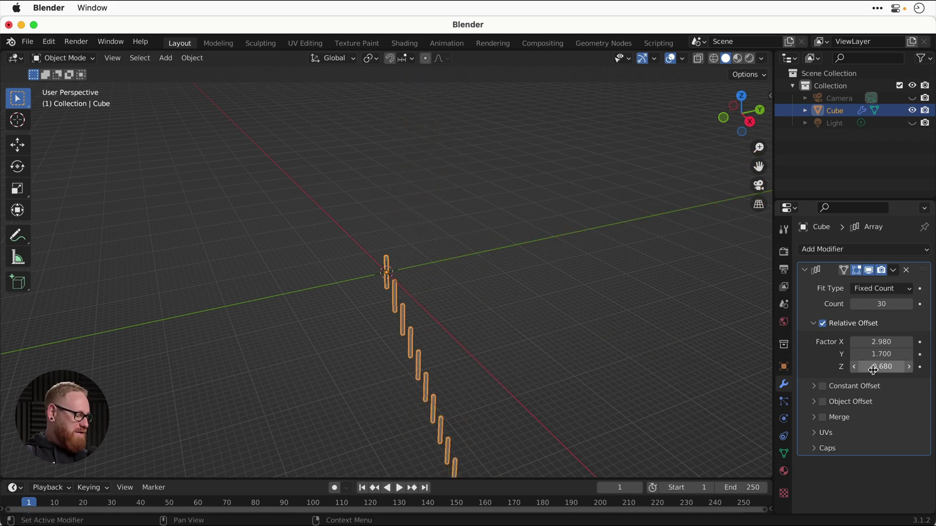
key("ctrl+z")
key("ctrl+z")
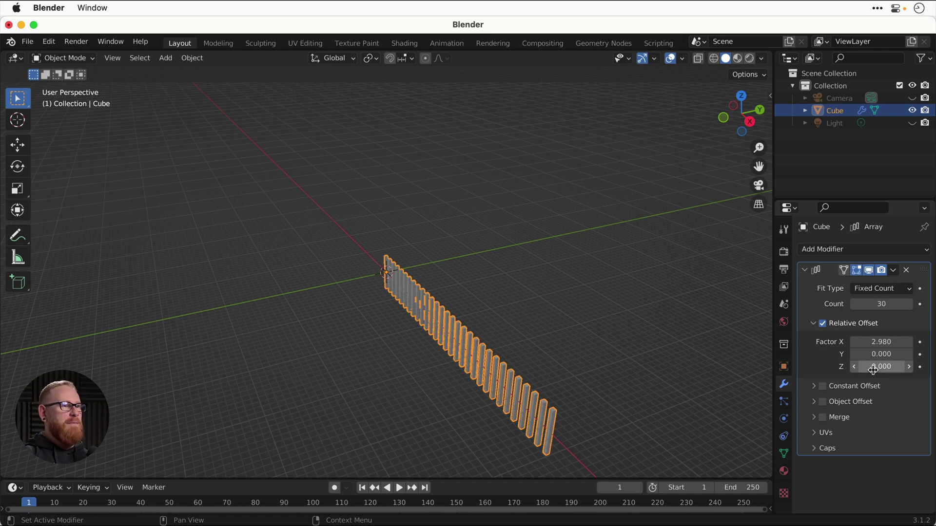
Step: Add a Simple Deform modifier after the Array and set its twist angle to 103° about X
left_click(877, 250)
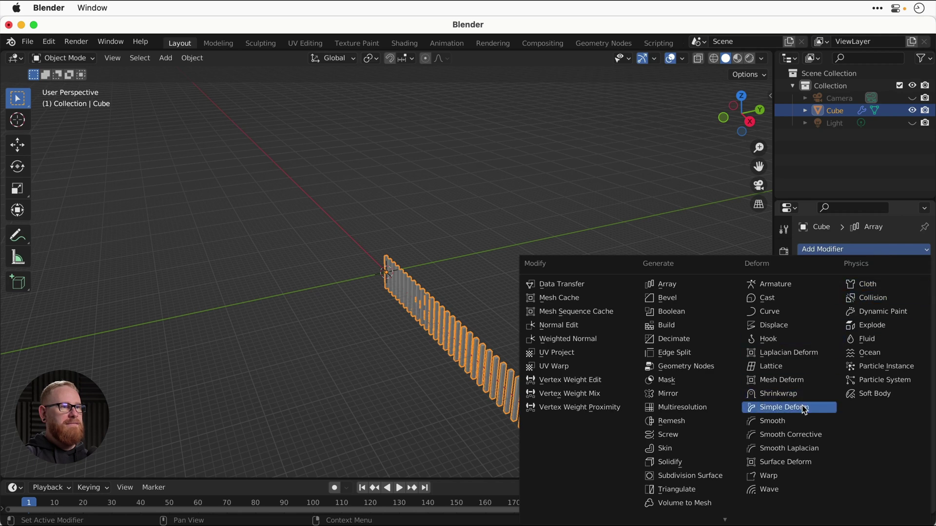
left_click(785, 408)
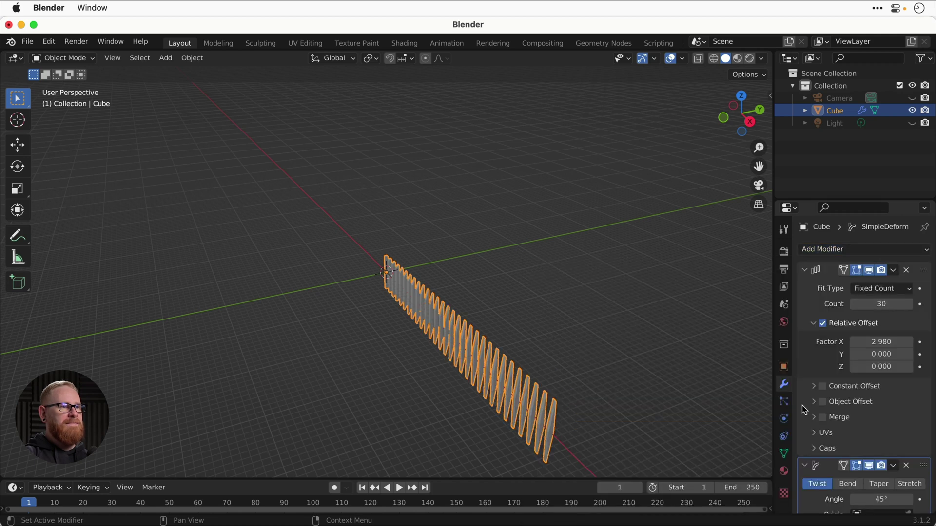
left_click(806, 272)
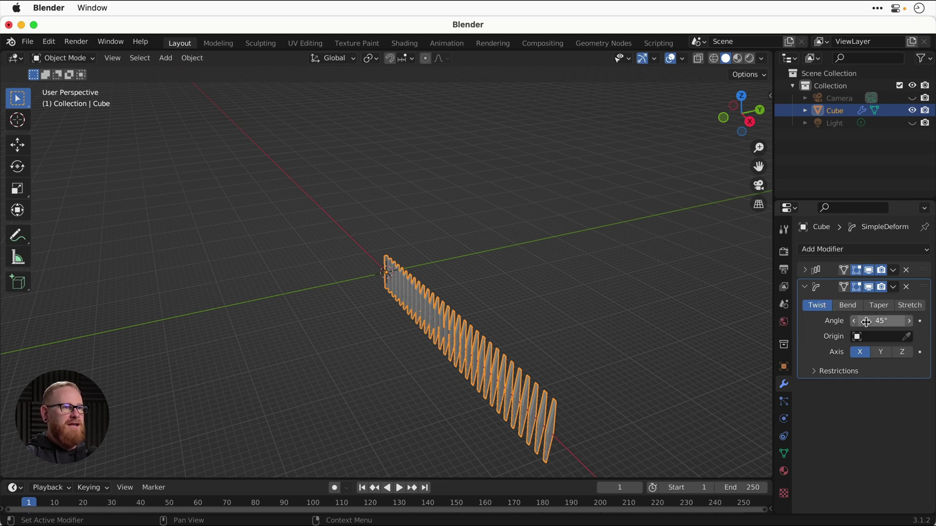
left_click_drag(873, 321, 890, 321)
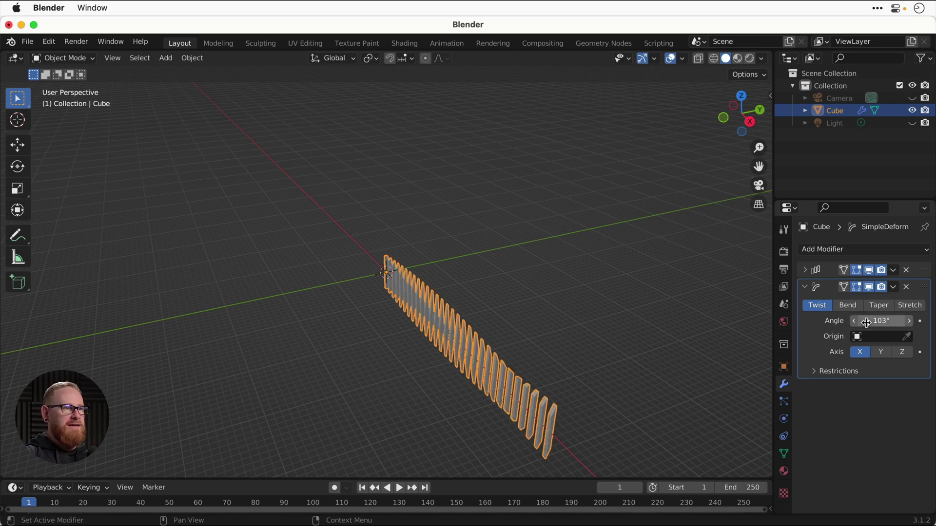
Step: Switch the Simple Deform modifier to Taper with a factor of about 2.75, trying the Y axis before choosing Z
scroll(487, 376, "up", 5)
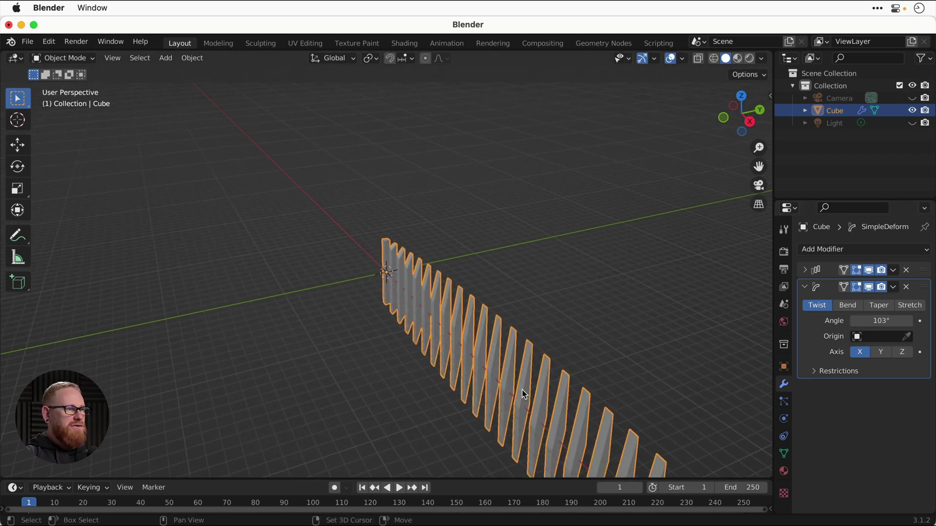
scroll(518, 386, "down", 10, "shift")
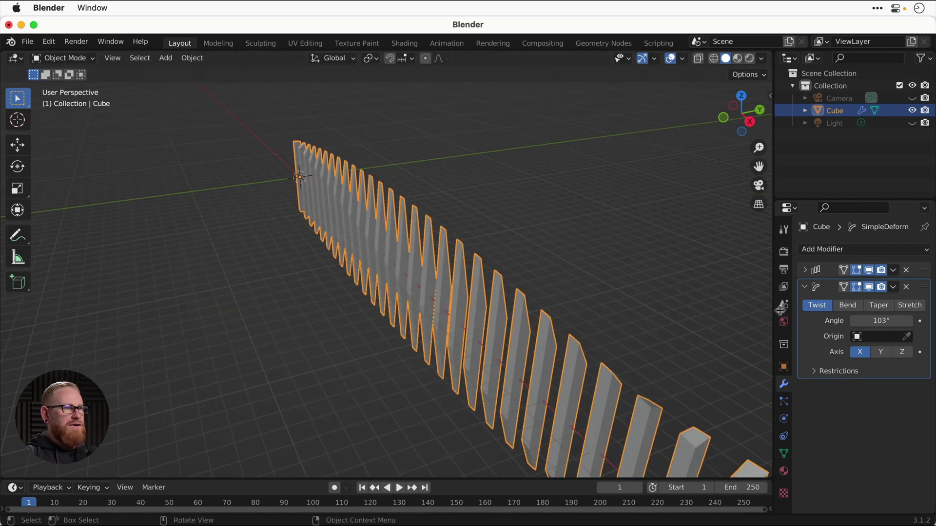
left_click(880, 308)
scroll(693, 319, "down", 5)
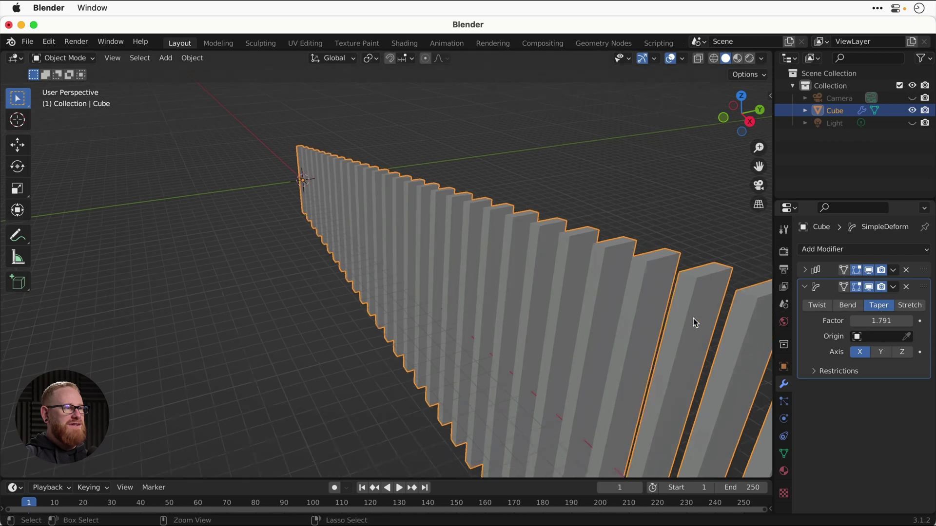
left_click_drag(878, 322, 891, 346)
left_click(883, 352)
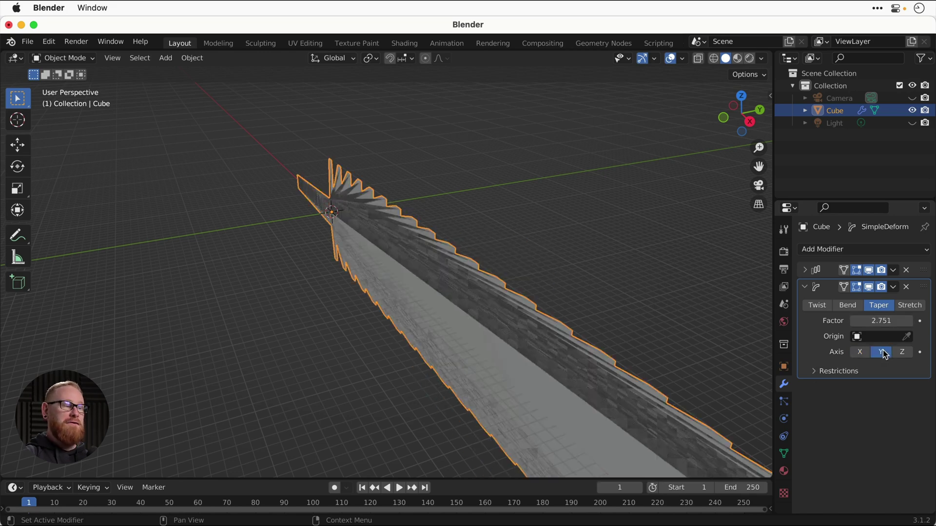
left_click(901, 353)
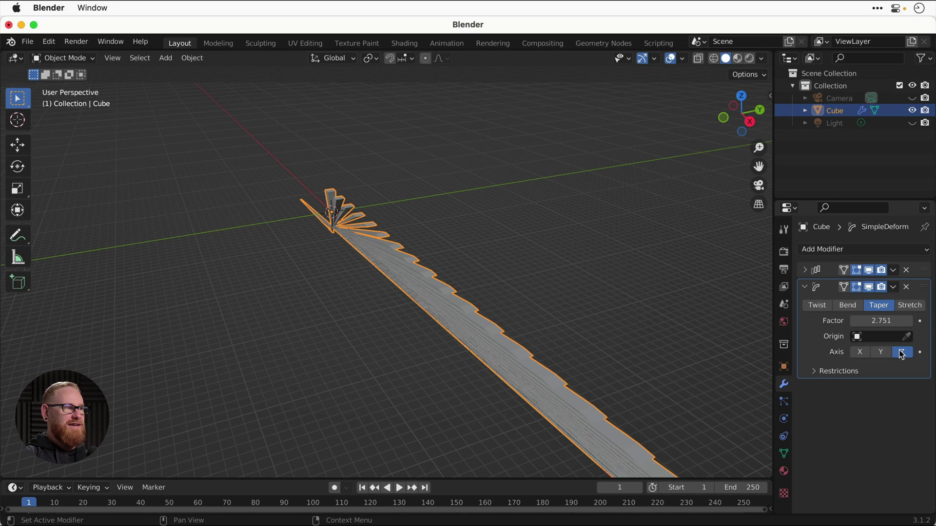
Step: Try the taper about X and switch the Simple Deform modifier to Bend with an angle of 248°
left_click(861, 353)
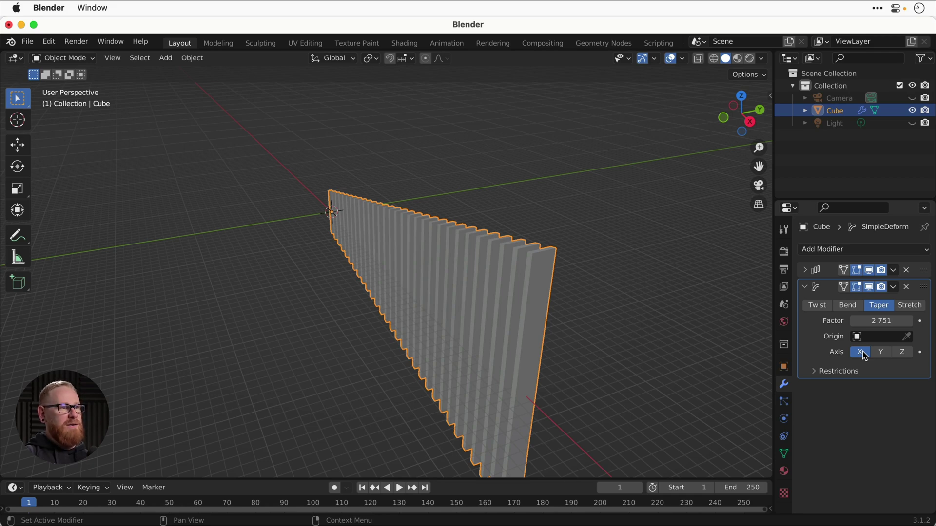
left_click(848, 307)
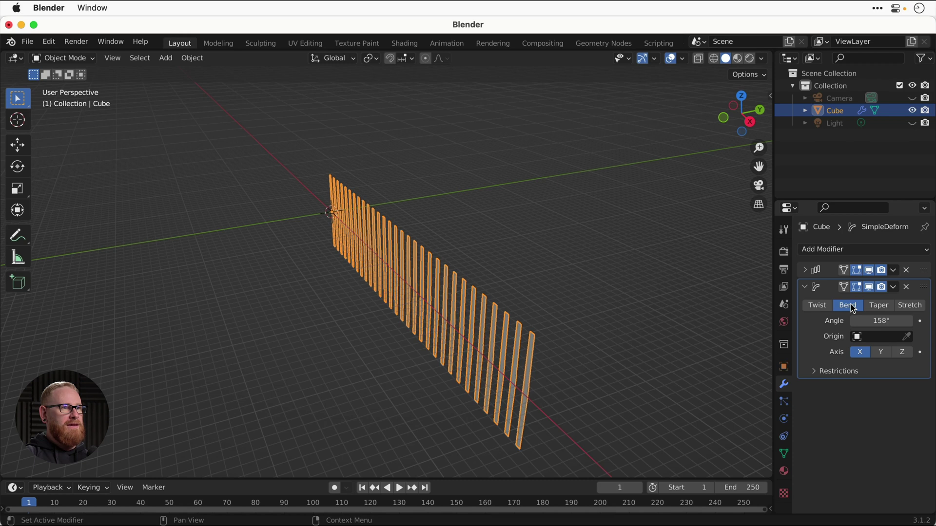
left_click_drag(881, 321, 908, 322)
scroll(578, 339, "up", 5)
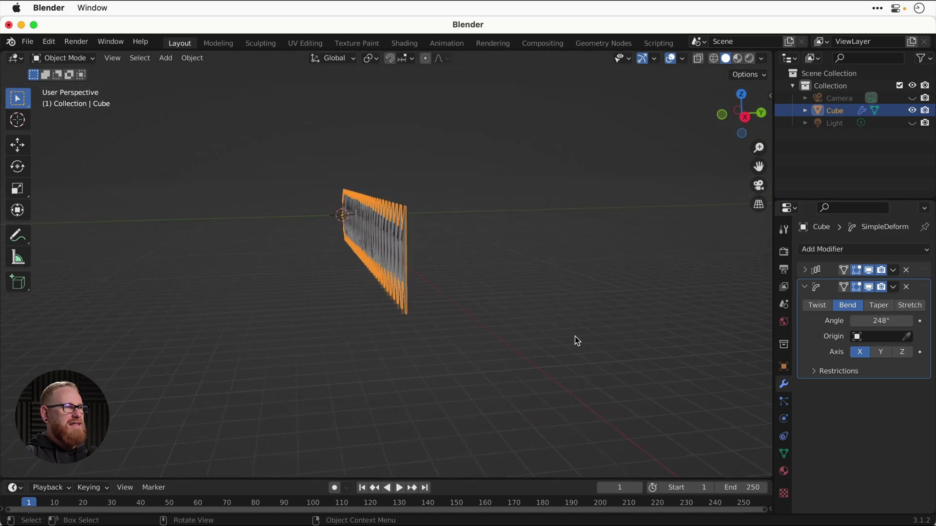
scroll(576, 337, "down", 5)
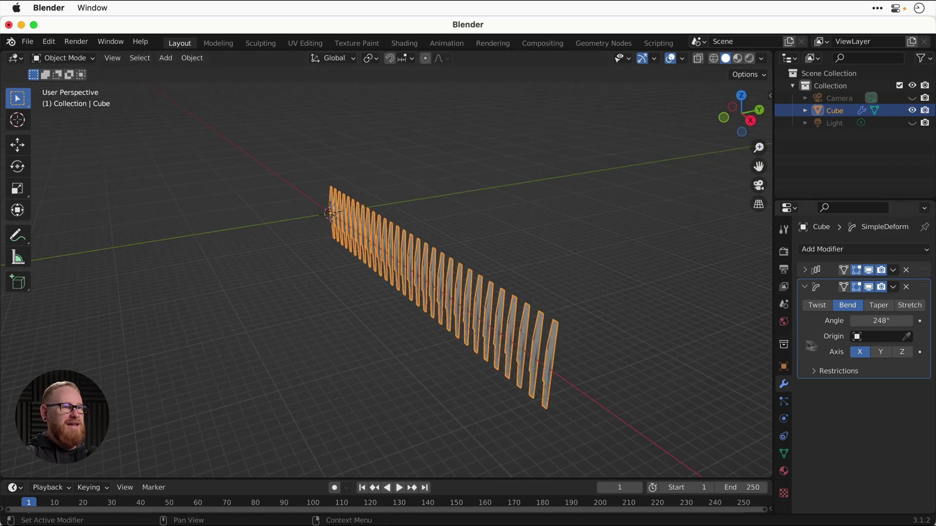
Step: Change the Bend axis to Z, trying Y first, so the pillar row curves around in plan
left_click(879, 352)
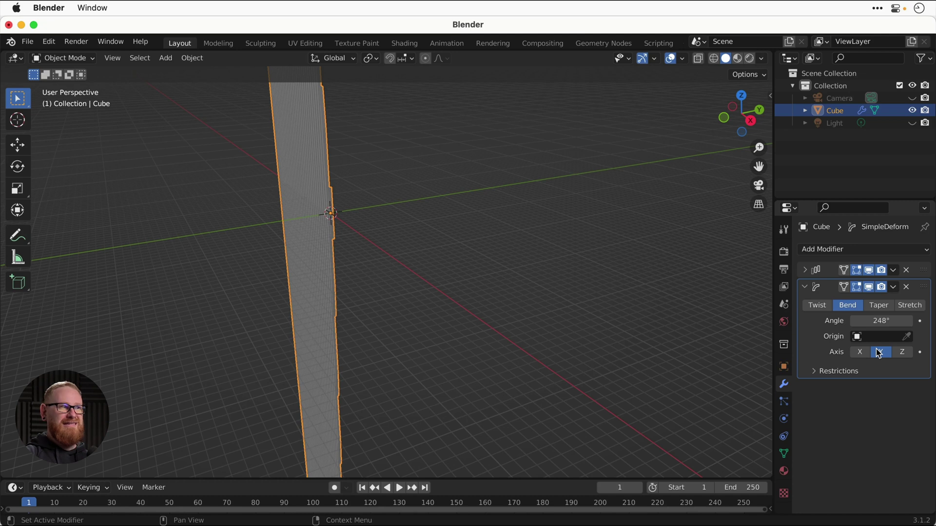
left_click(901, 353)
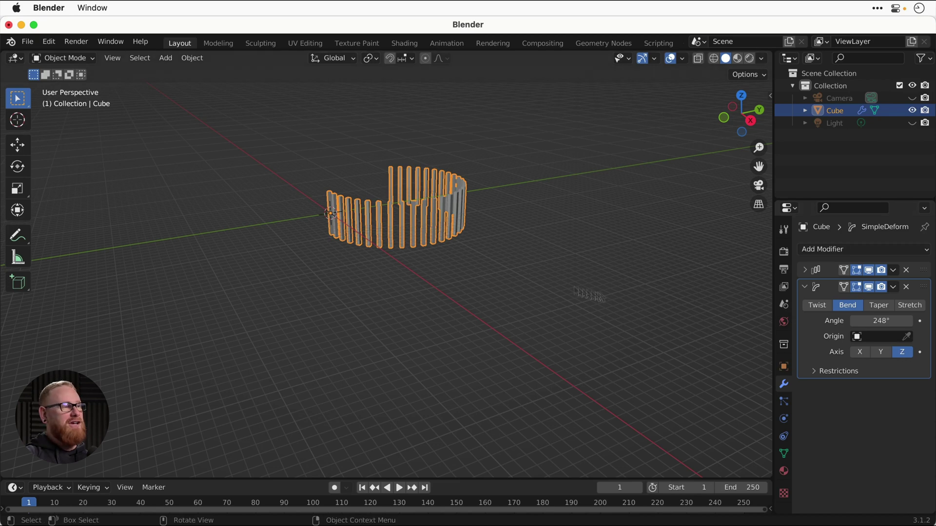
middle_click_drag(380, 239, 378, 239)
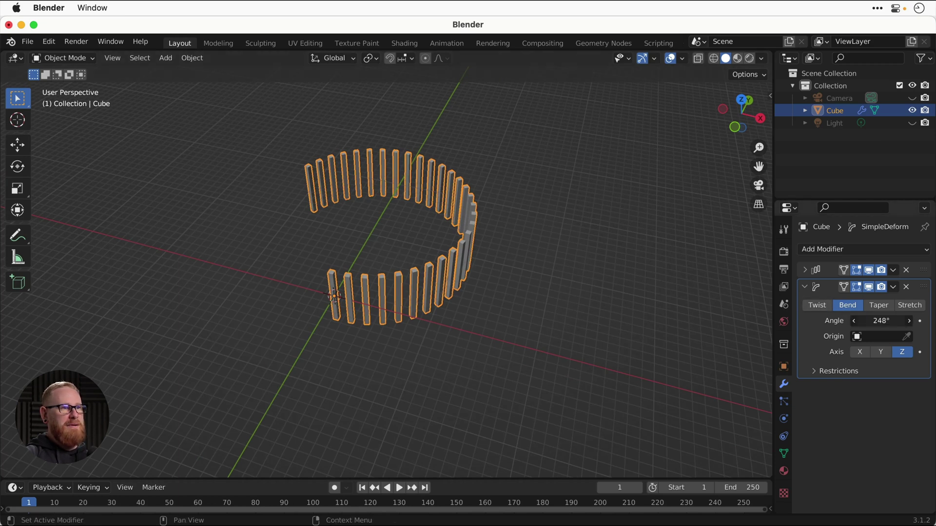
Step: Close the pillars into an evenly spaced ring by trying a 360° bend angle and reducing it to 353°
left_click_drag(881, 320, 933, 320)
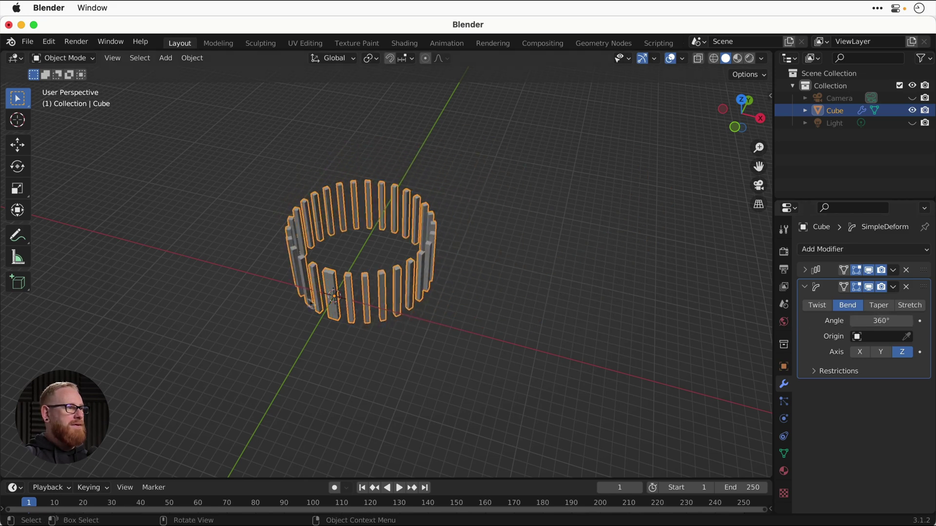
scroll(311, 279, "up", 6)
middle_click_drag(315, 283, 294, 270)
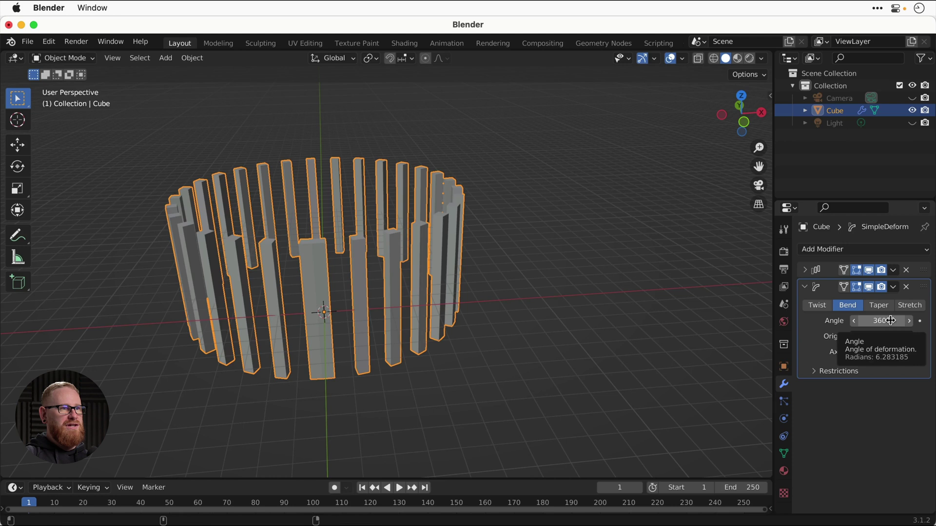
left_click_drag(890, 320, 872, 320)
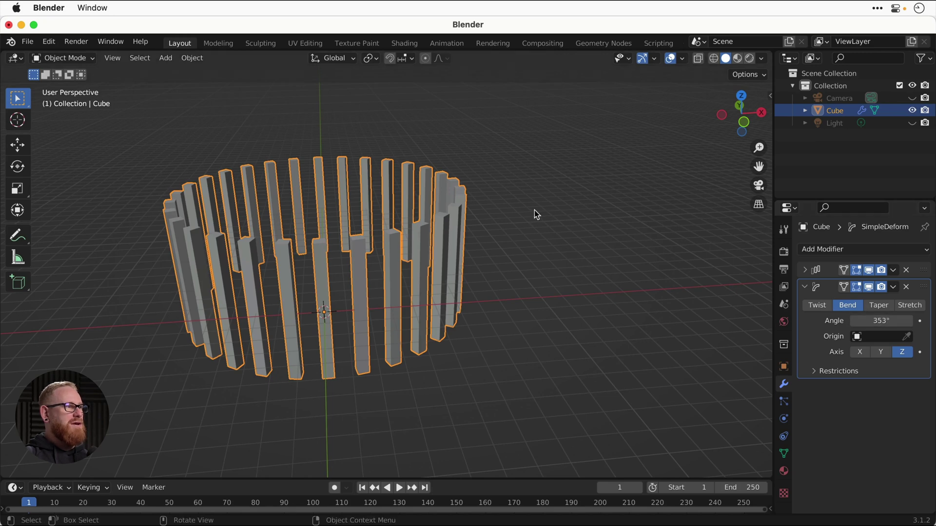
scroll(531, 209, "left", 10)
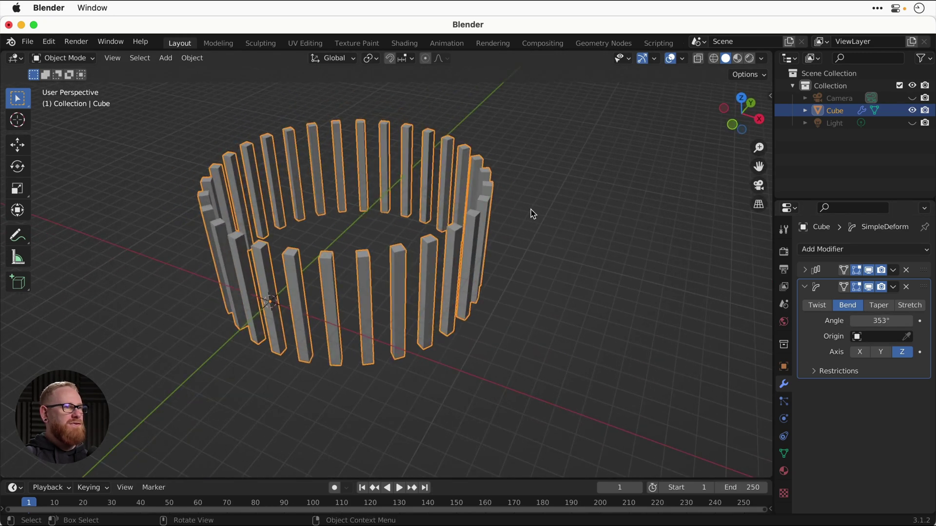
Step: Reduce the Array modifier's count to 26 while keeping the ring of pillars bent
left_click(804, 271)
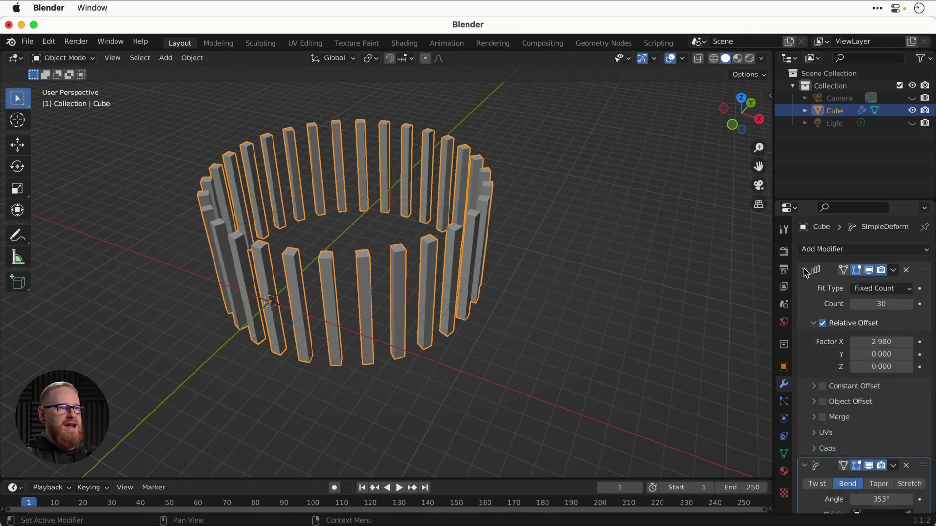
left_click_drag(881, 304, 848, 304)
scroll(395, 223, "down", 6)
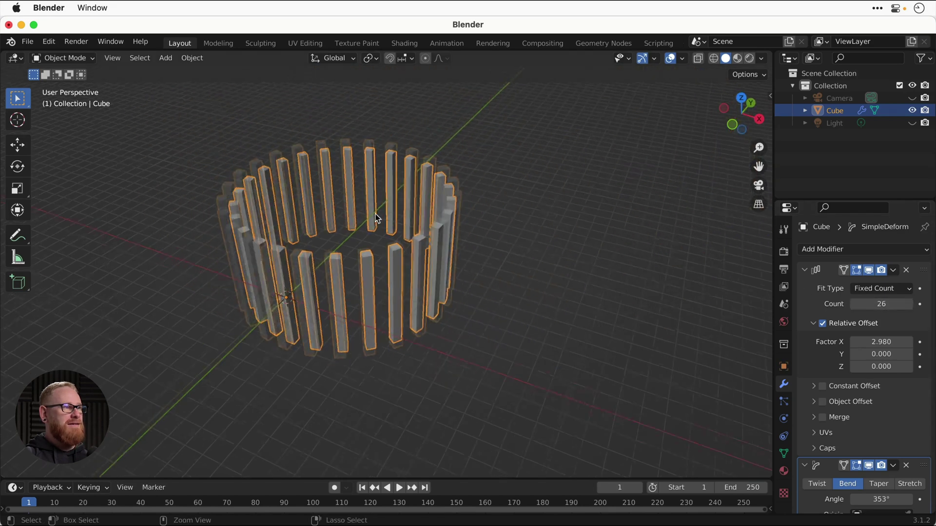
Step: Try a relative offset of -1 along Y and an offset along Z, and reset both factors to 0
left_click_drag(877, 353, 855, 354)
left_click_drag(881, 366, 894, 367)
key("BackSpace")
key("BackSpace")
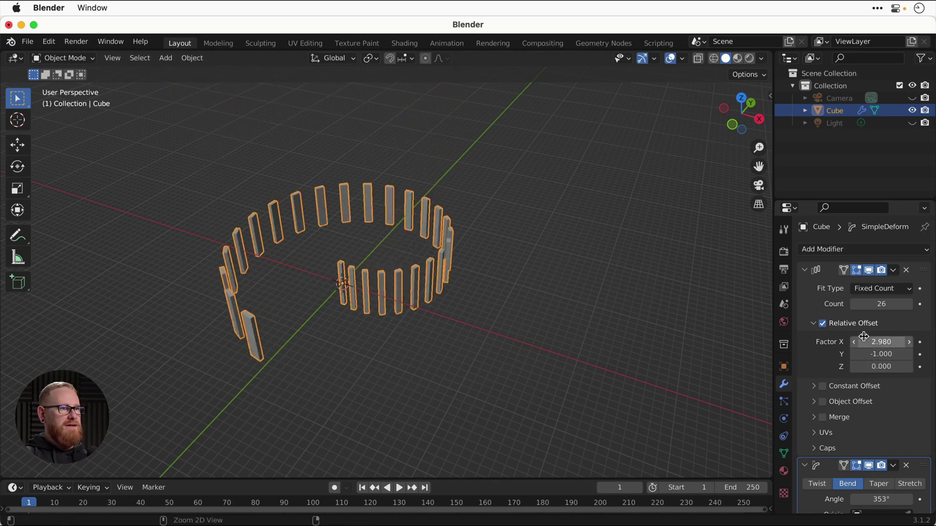
middle_click_drag(380, 267, 351, 268)
scroll(351, 268, "up", 5)
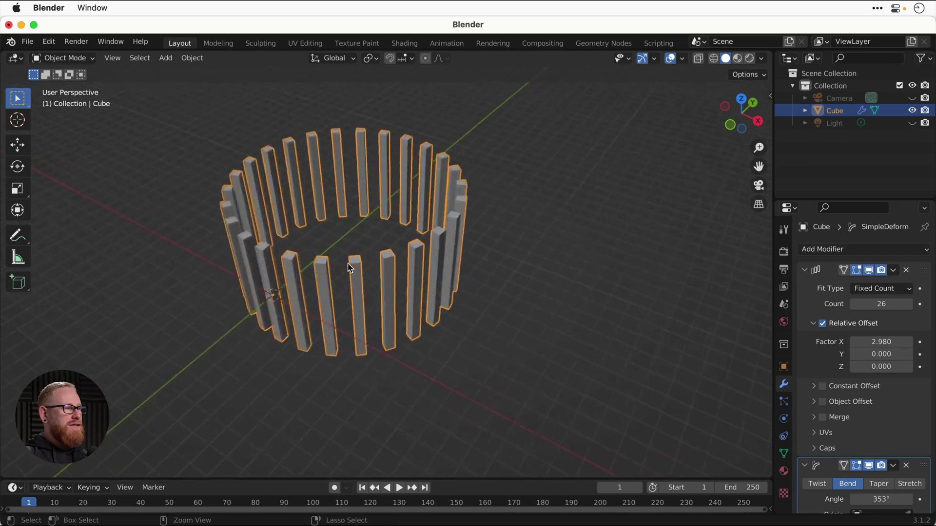
Step: Rotate the pillar mesh 90° about global X in Edit Mode and return to Object Mode
key("Tab")
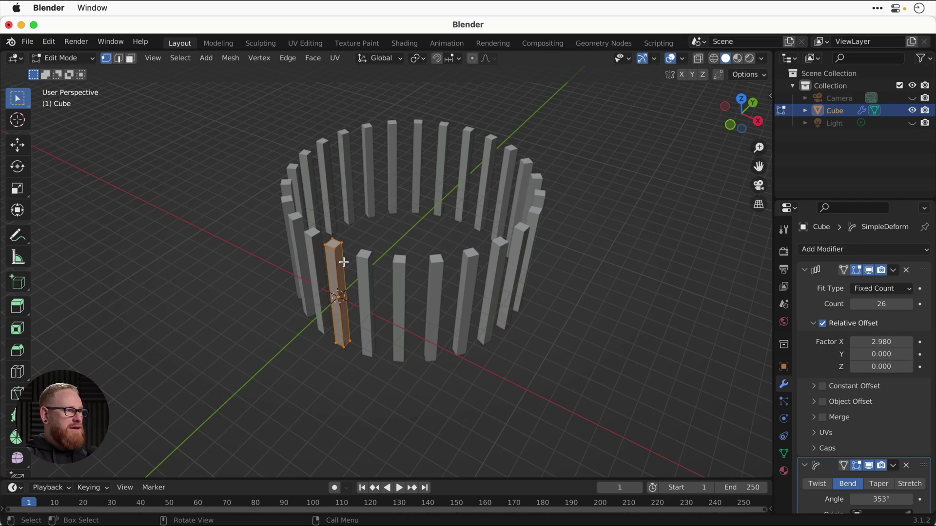
key("r")
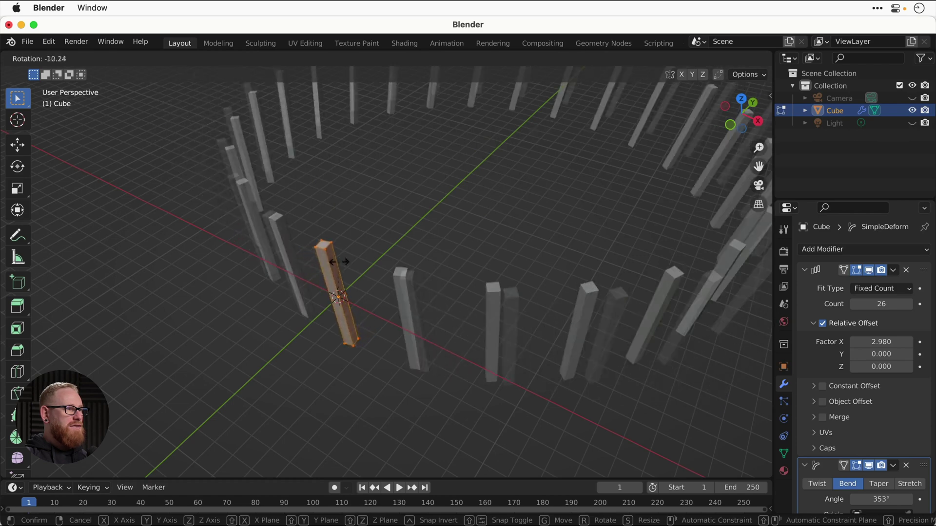
key("x")
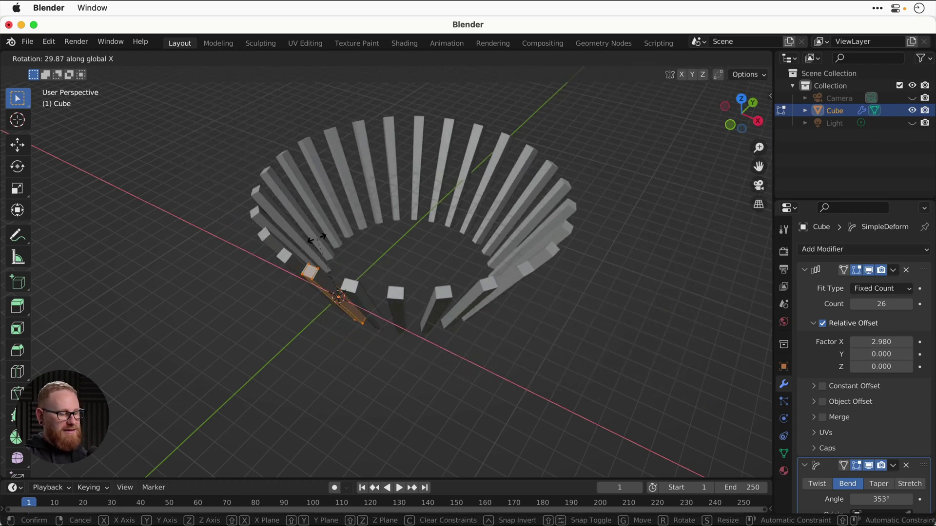
type("90")
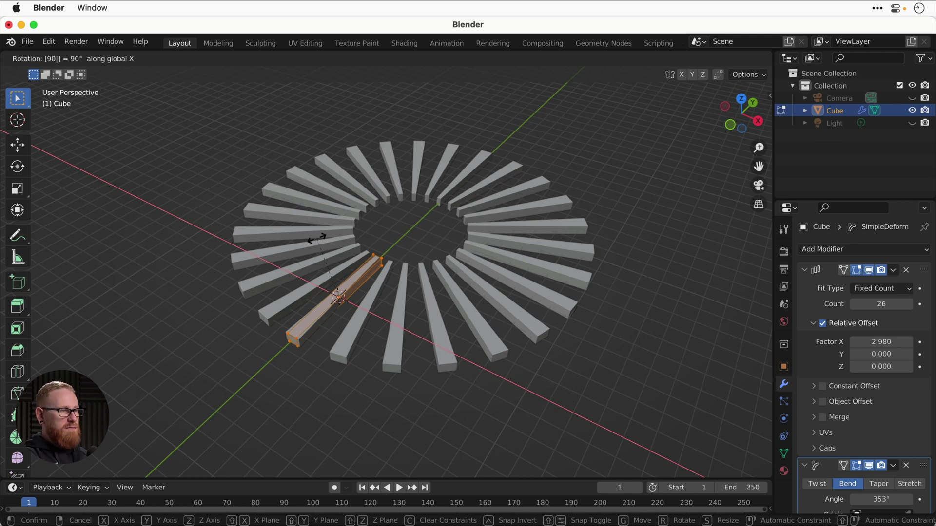
key("Return")
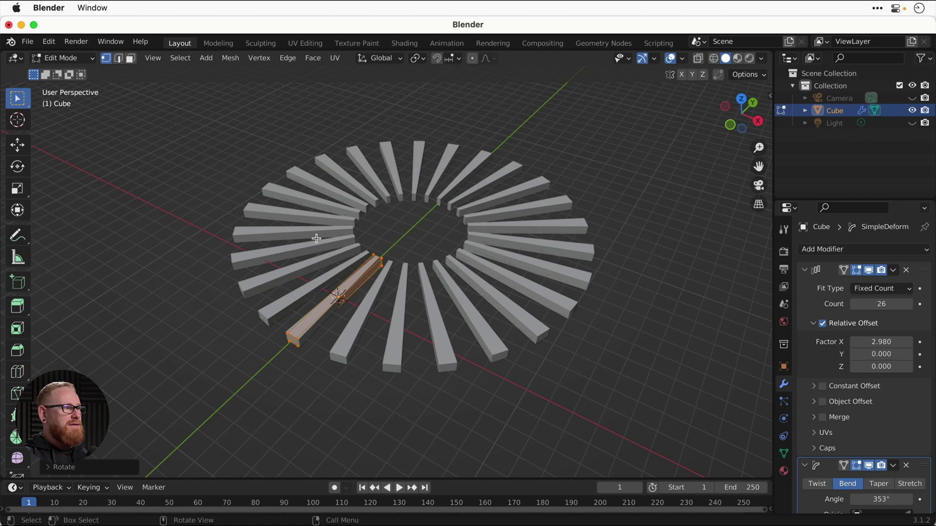
key("Tab")
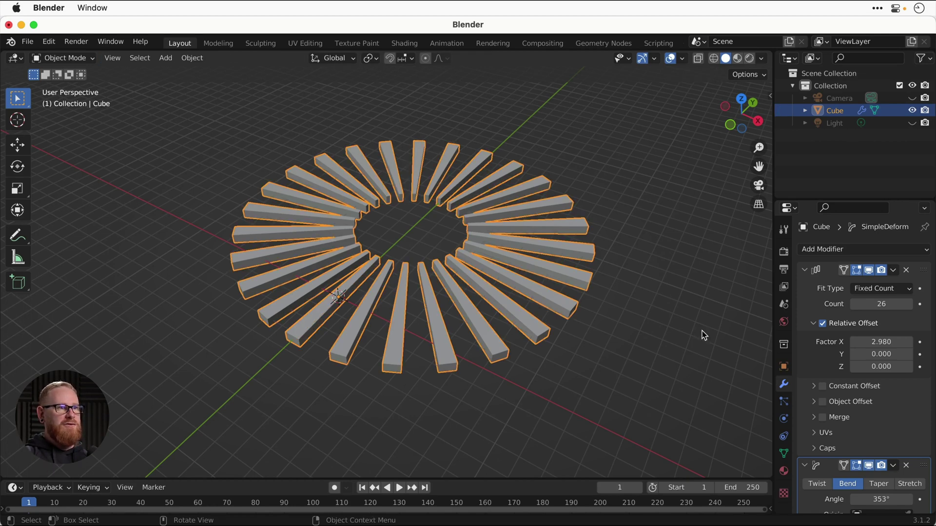
Step: Raise the array count to 74 and the relative offset Z to 1.2, and set the bend angle to 90°
mouse_move(881, 367)
left_mouse_down()
mouse_move(910, 366)
mouse_move(881, 367)
left_mouse_up()
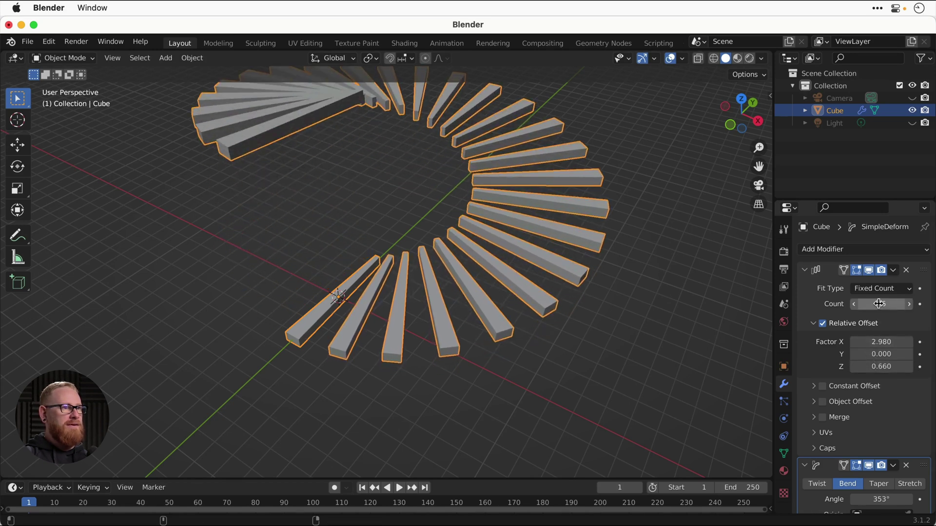
mouse_move(879, 304)
left_mouse_down()
mouse_move(921, 304)
mouse_move(892, 304)
left_mouse_up()
left_click_drag(881, 367, 916, 367)
scroll(598, 276, "down", 5, "ctrl")
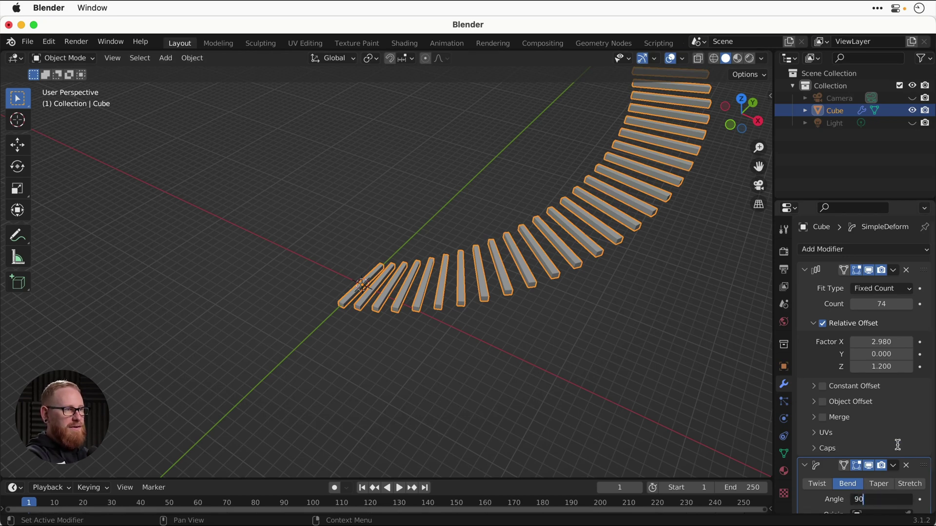
key("Return")
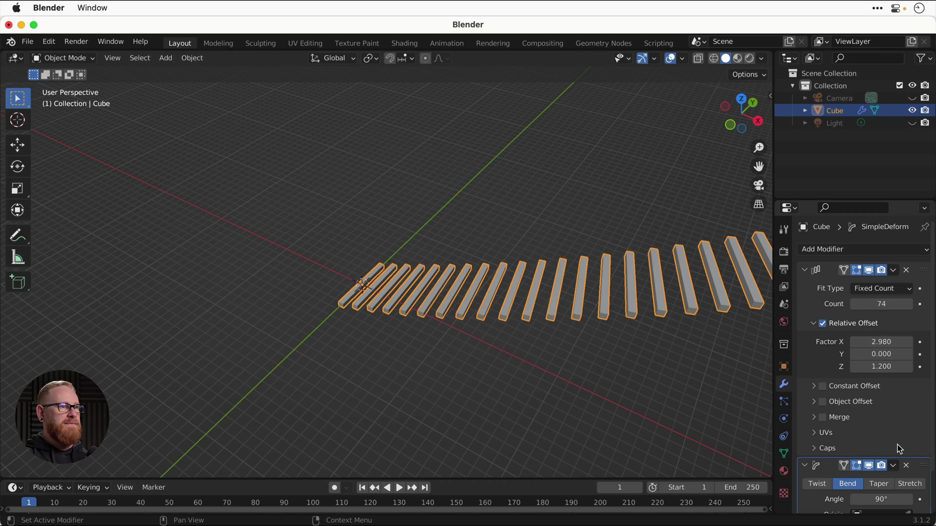
Step: Tighten the array's relative offset to 1.78 in X and 0.2 in Z, with a count of 124
mouse_move(881, 342)
left_mouse_down()
mouse_move(823, 341)
mouse_move(881, 342)
left_mouse_up()
left_click_drag(882, 304, 902, 305)
mouse_move(881, 341)
left_mouse_down()
mouse_move(916, 342)
mouse_move(877, 342)
left_mouse_up()
left_click_drag(881, 366, 843, 369)
Step: Try bending the steps about the X and Y axes and return the Bend axis to Z
scroll(851, 429, "down", 2)
left_click(859, 487)
left_click(877, 487)
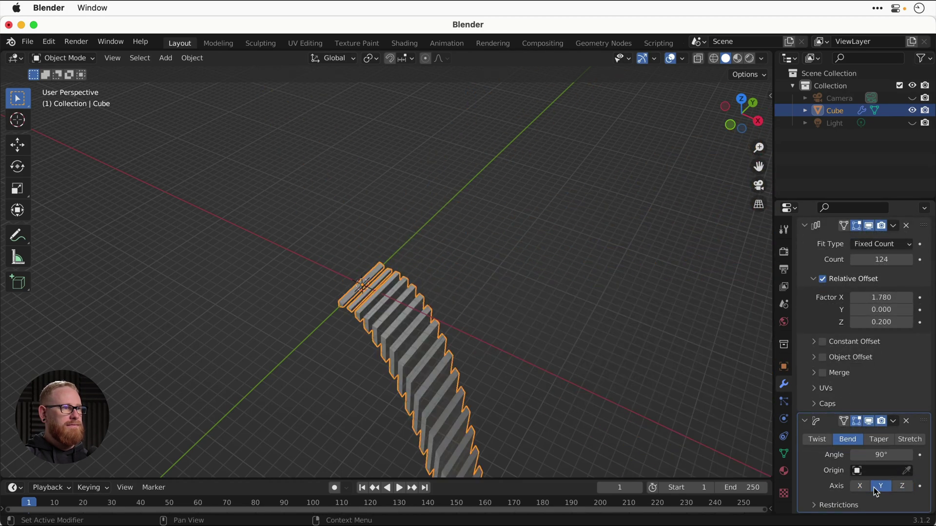
left_click(899, 487)
middle_click_drag(658, 292, 602, 239)
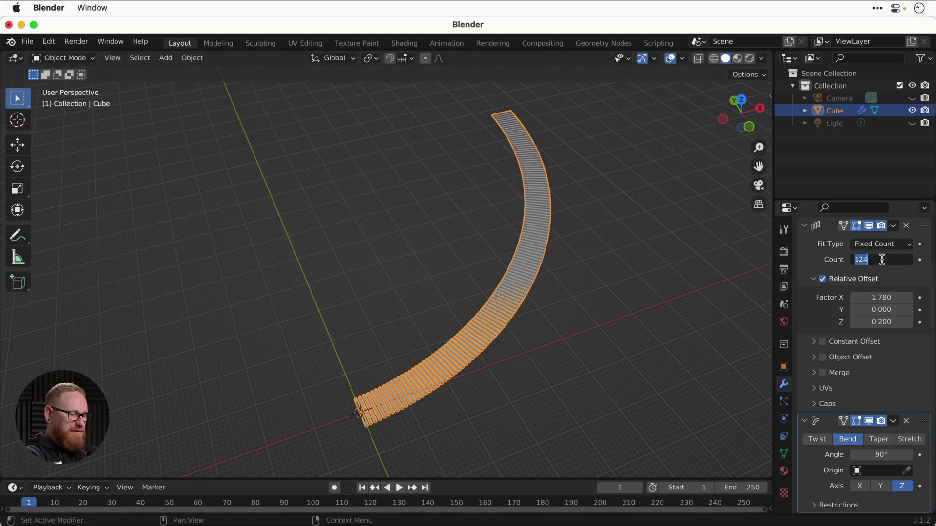
Step: Set the array count to 30 to shorten the curved flight of steps
key("Return")
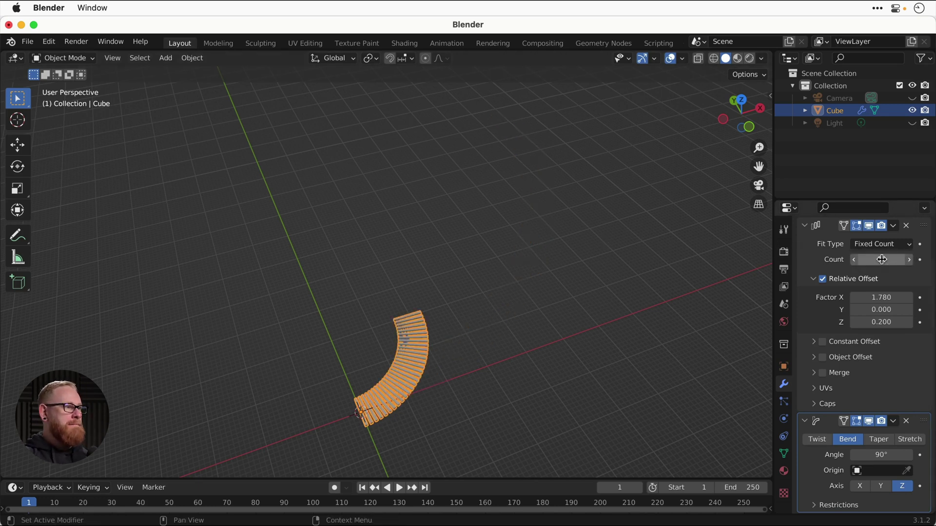
scroll(451, 363, "up", 5)
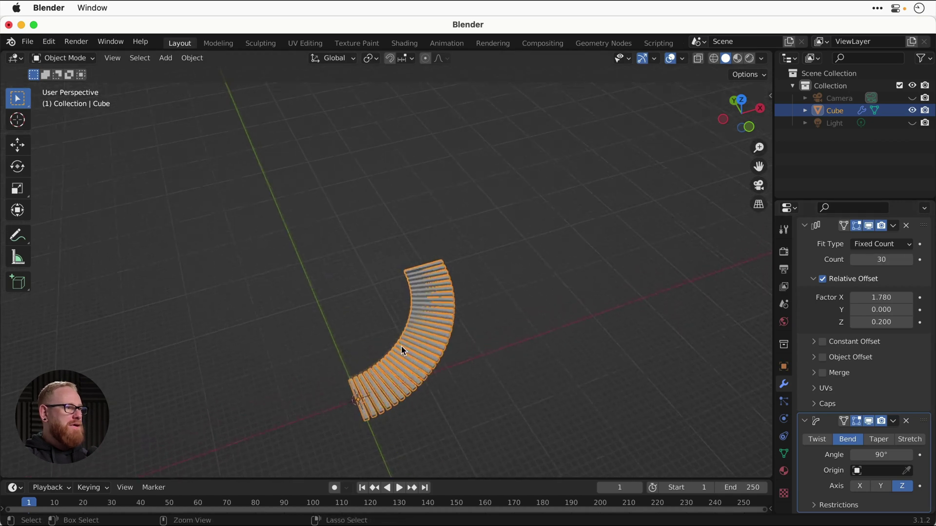
scroll(403, 349, "up", 5)
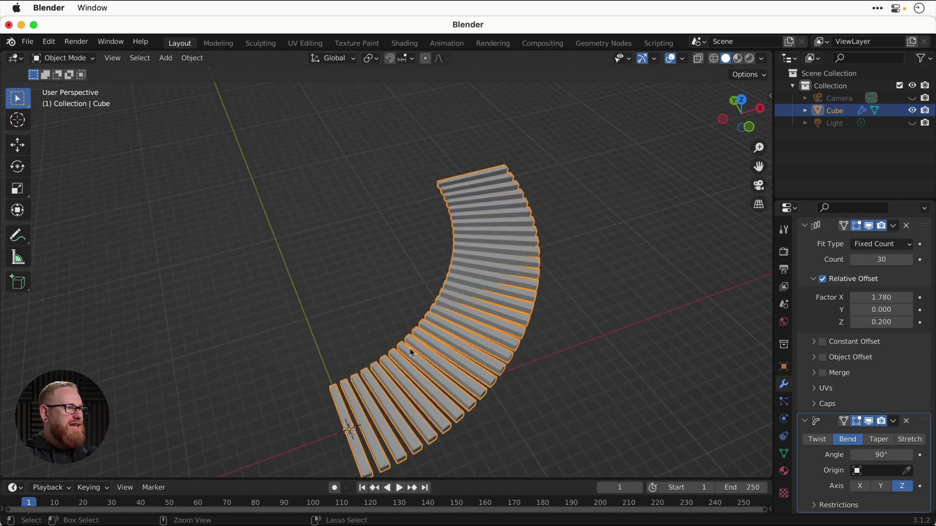
middle_click_drag(410, 353, 434, 336)
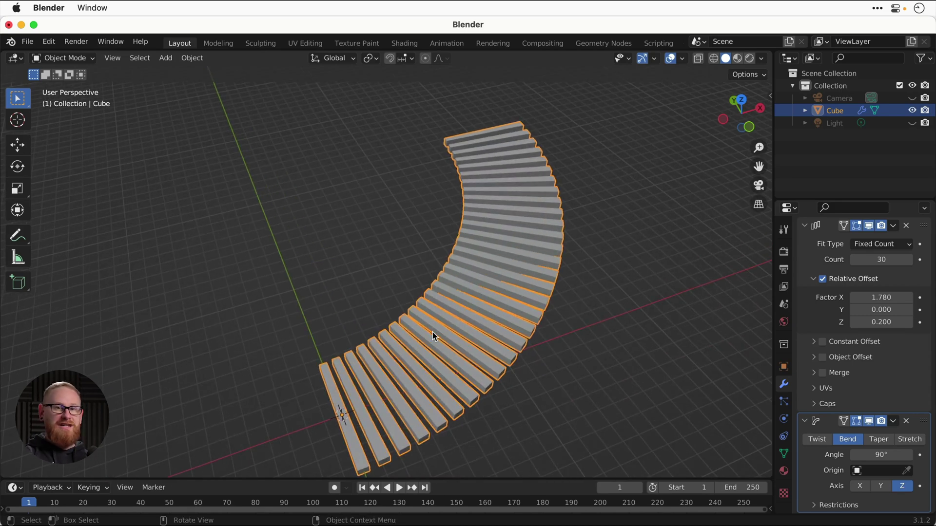
middle_click_drag(433, 333, 420, 329)
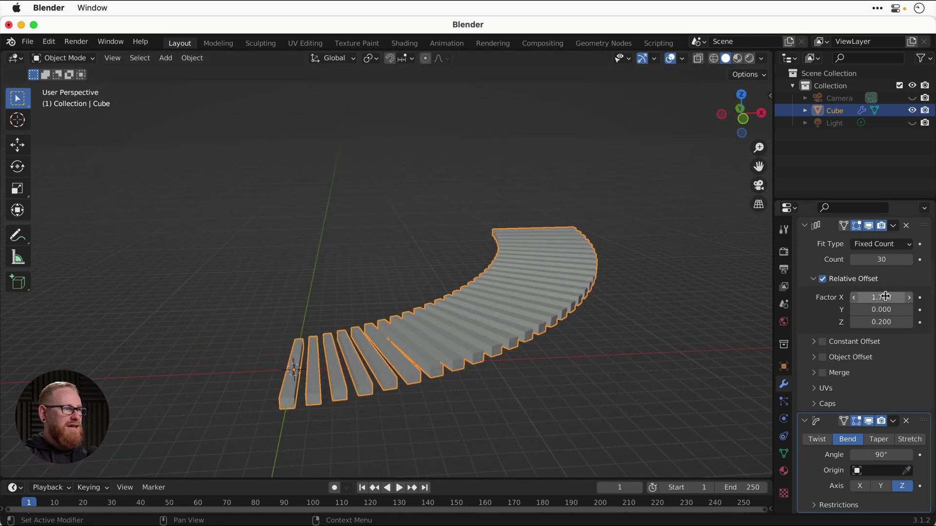
Step: Close the gaps between the steps with relative offset factors of 0.94 in X and 0.42 in Z
left_click_drag(886, 296, 841, 296)
left_click_drag(881, 322, 856, 298)
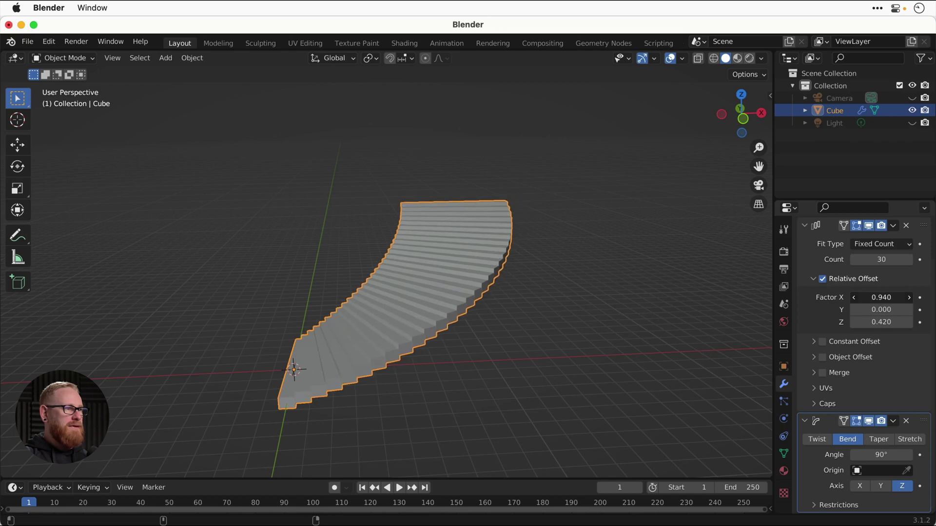
left_click(616, 250)
Step: Increase the bend angle to 360° to turn the staircase into a full spiral
middle_click_drag(413, 234, 411, 230)
left_click(420, 251)
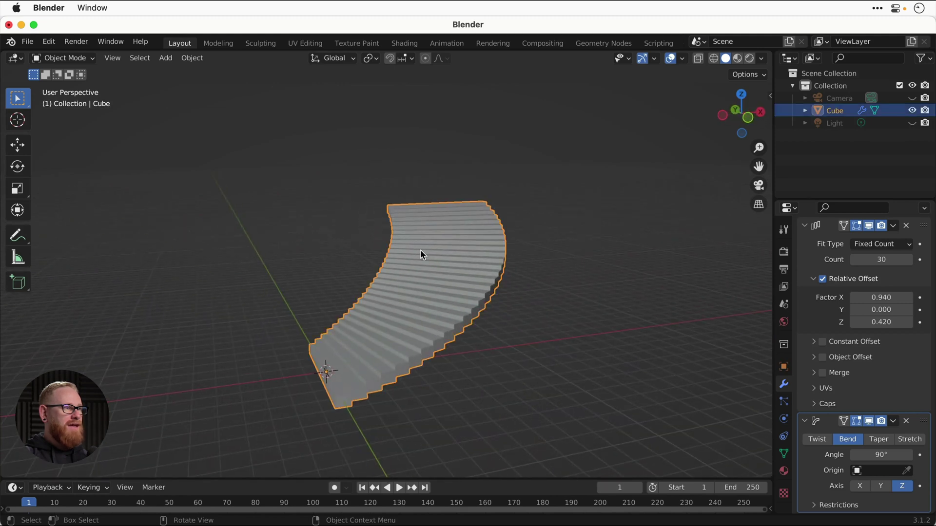
left_click_drag(881, 454, 934, 455)
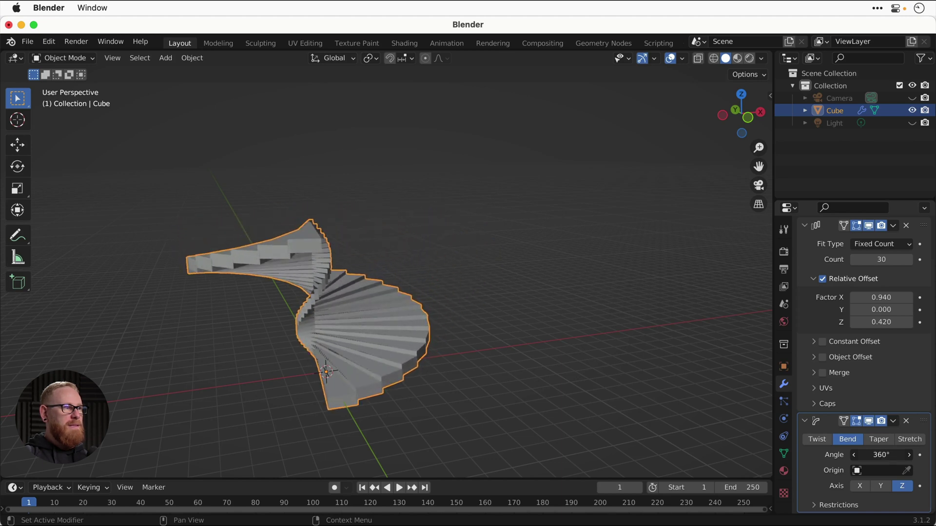